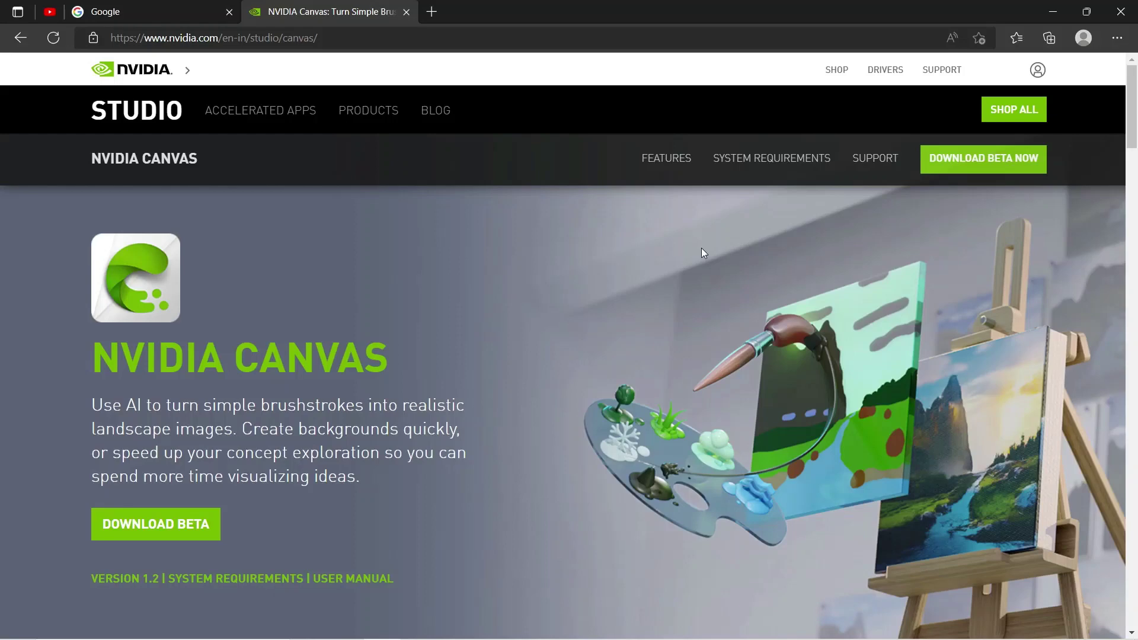
- Scroll through the NVIDIA Canvas page and clear the highlighted GPU requirement text
scroll(701, 248, down, 10)
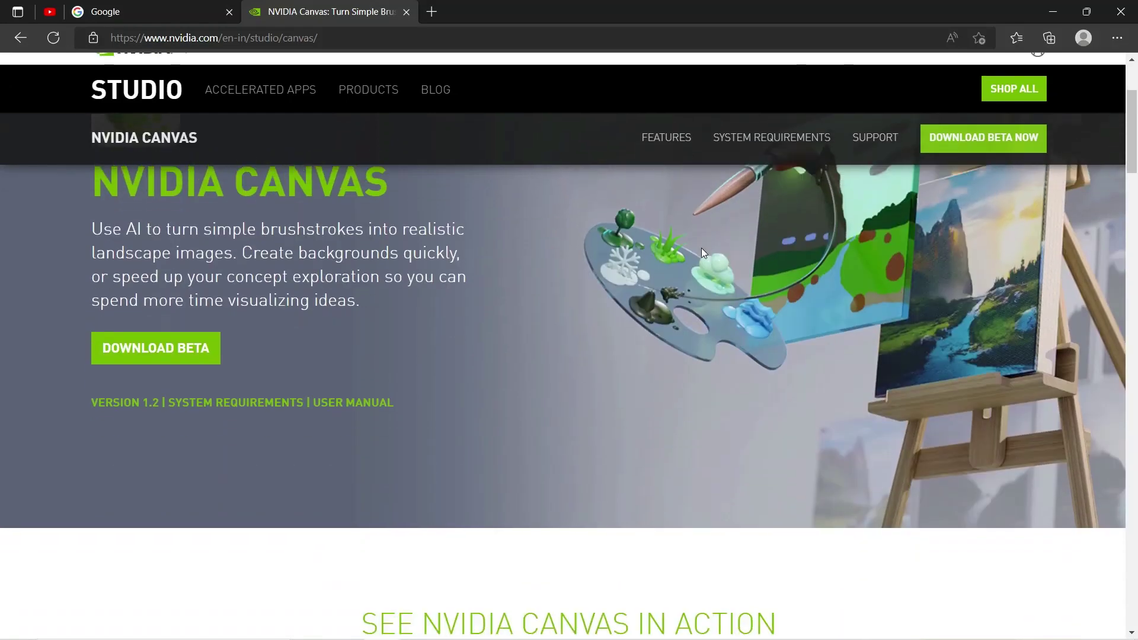
scroll(701, 249, down, 20)
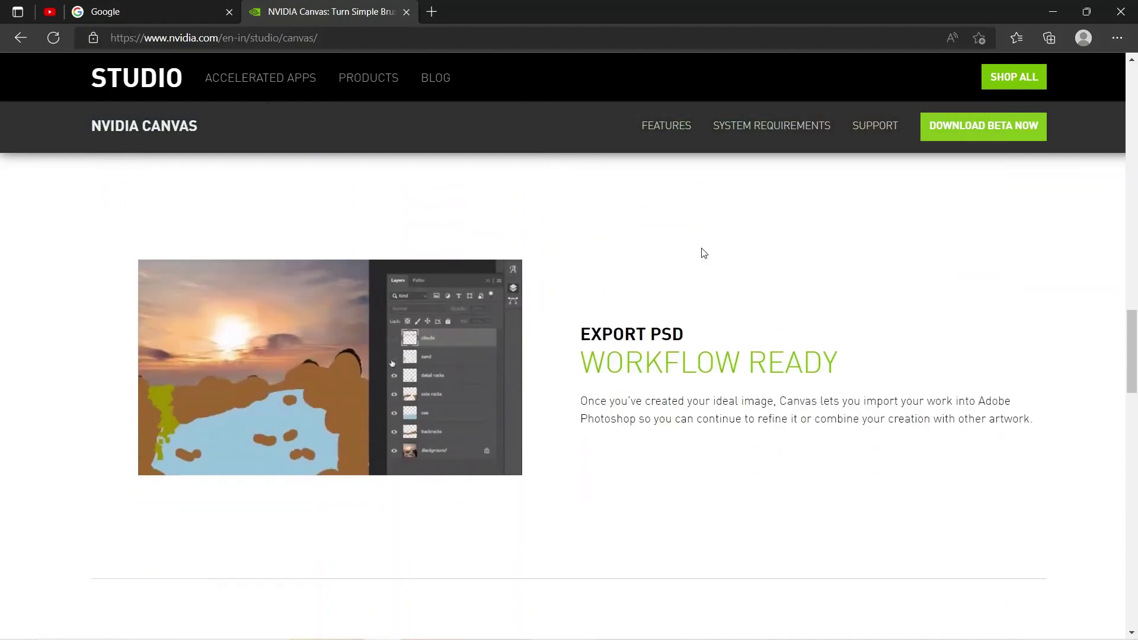
scroll(703, 253, up, 5)
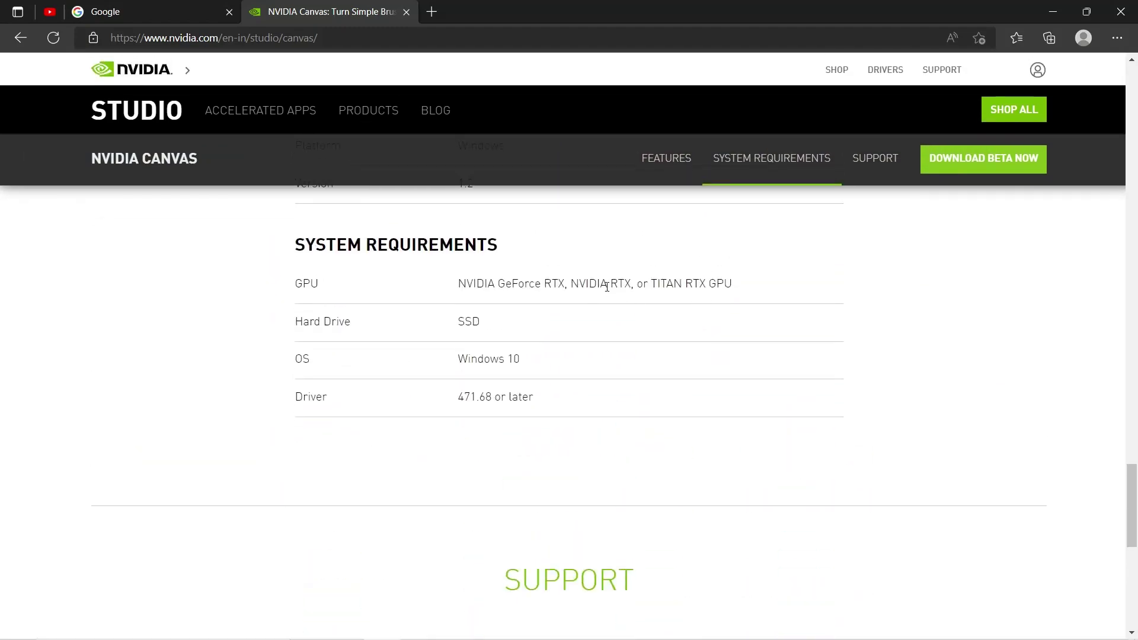
drag(578, 283, 640, 283)
click(640, 283)
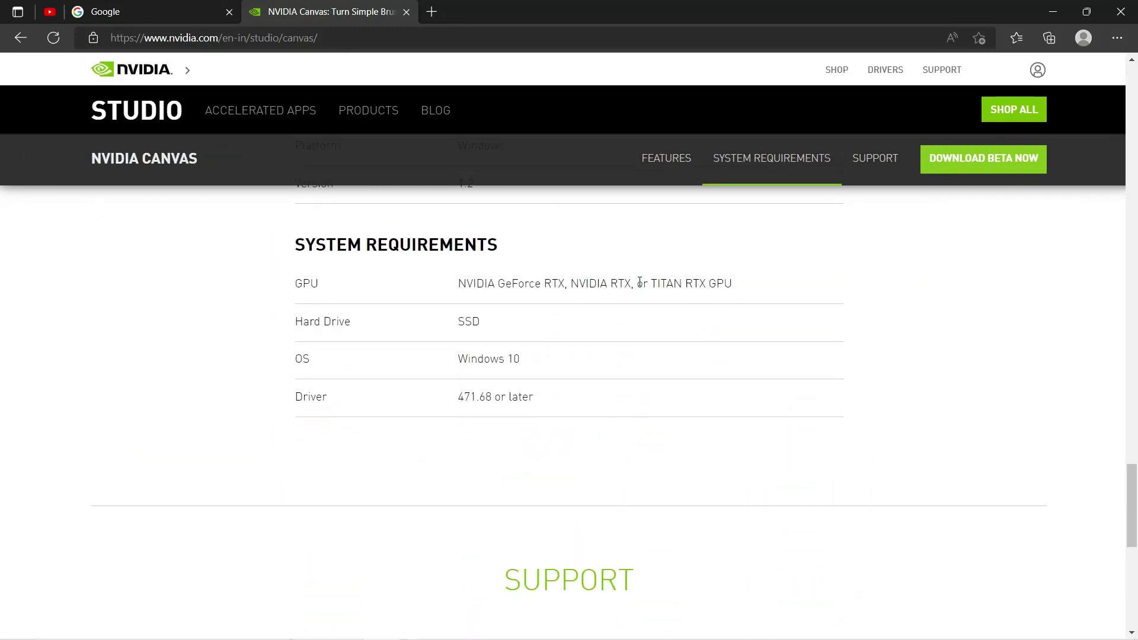
click(171, 14)
click(286, 44)
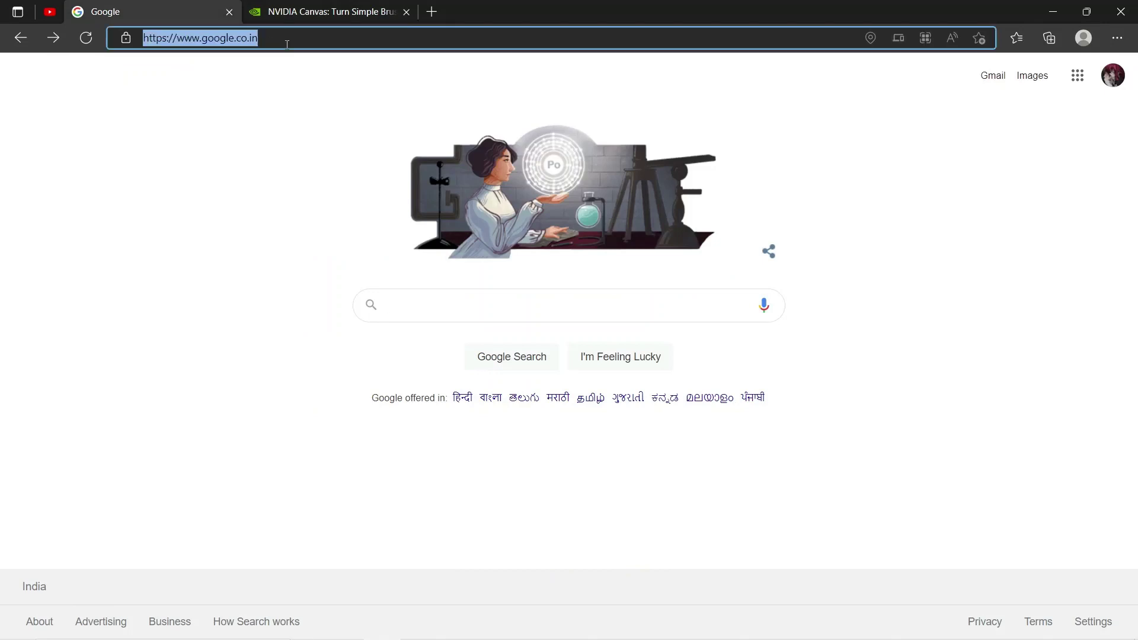
text(http://gaugan.org/gaugan2/)
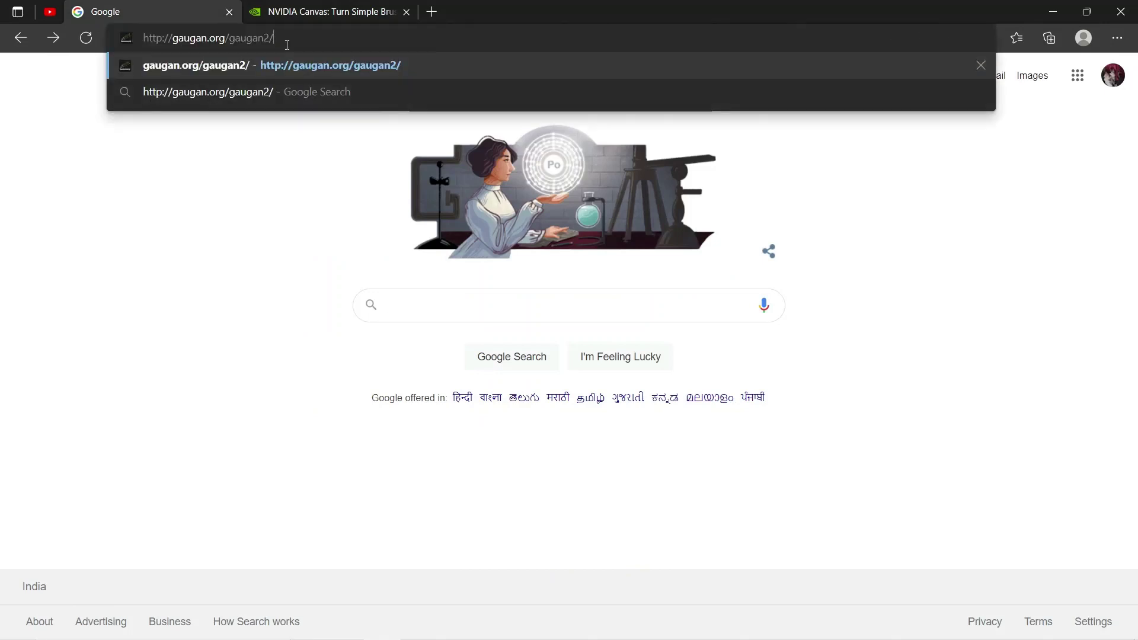
key(Return)
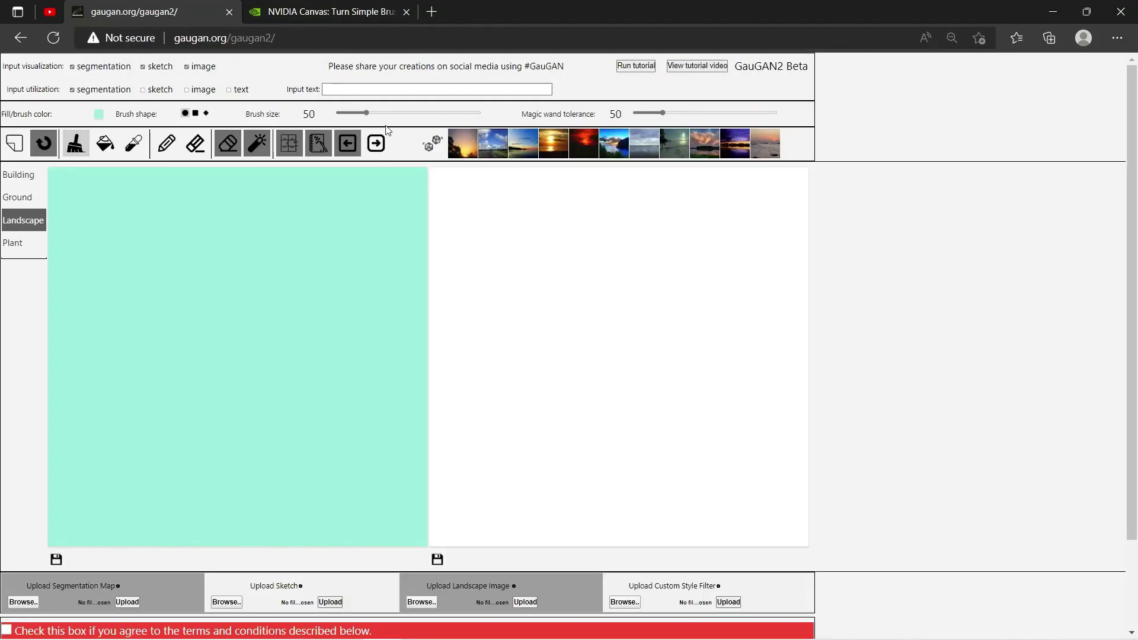
- Tick the 'Check this box if you agree to the terms' checkbox below the canvas
scroll(476, 179, down, 2)
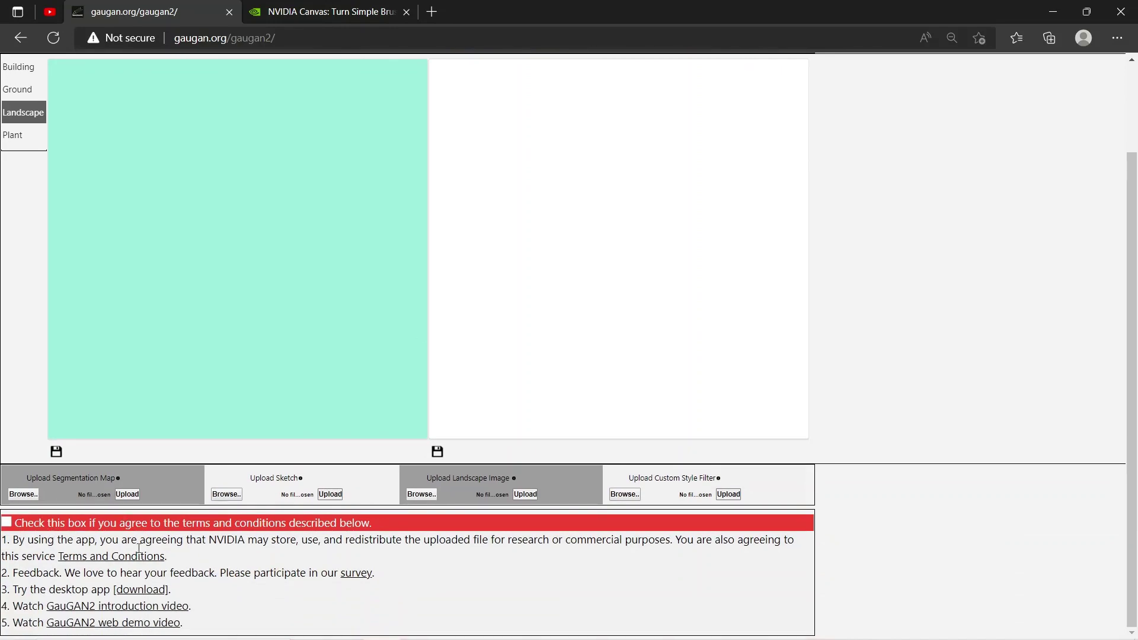
click(7, 524)
scroll(249, 379, up, 2)
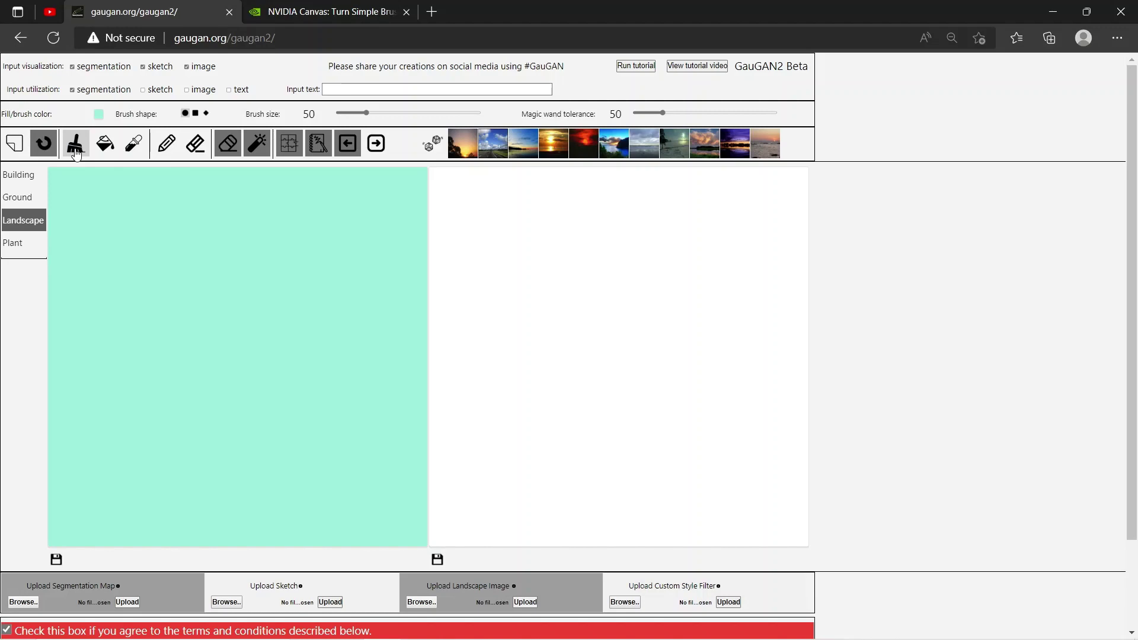
- Paint a jagged Landscape > Snow ridge across the canvas and bucket-fill everything below it
click(32, 232)
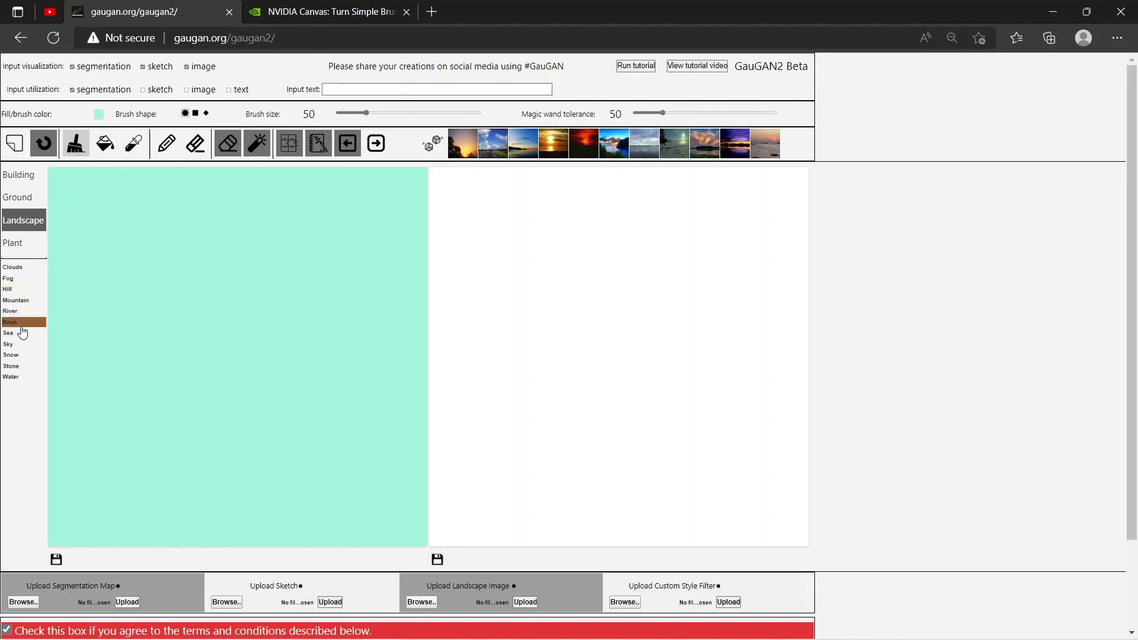
click(22, 356)
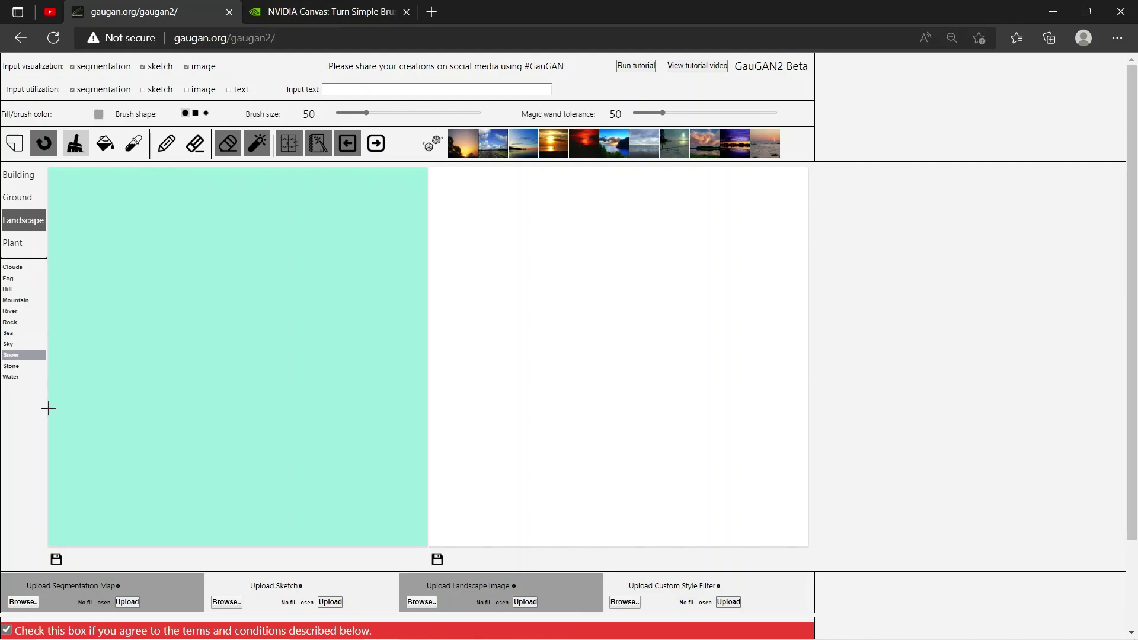
mouse_move(48, 407)
mouse_down()
mouse_move(98, 397)
mouse_move(161, 435)
mouse_move(229, 405)
mouse_move(307, 406)
mouse_move(311, 382)
mouse_move(350, 401)
mouse_move(427, 398)
mouse_up()
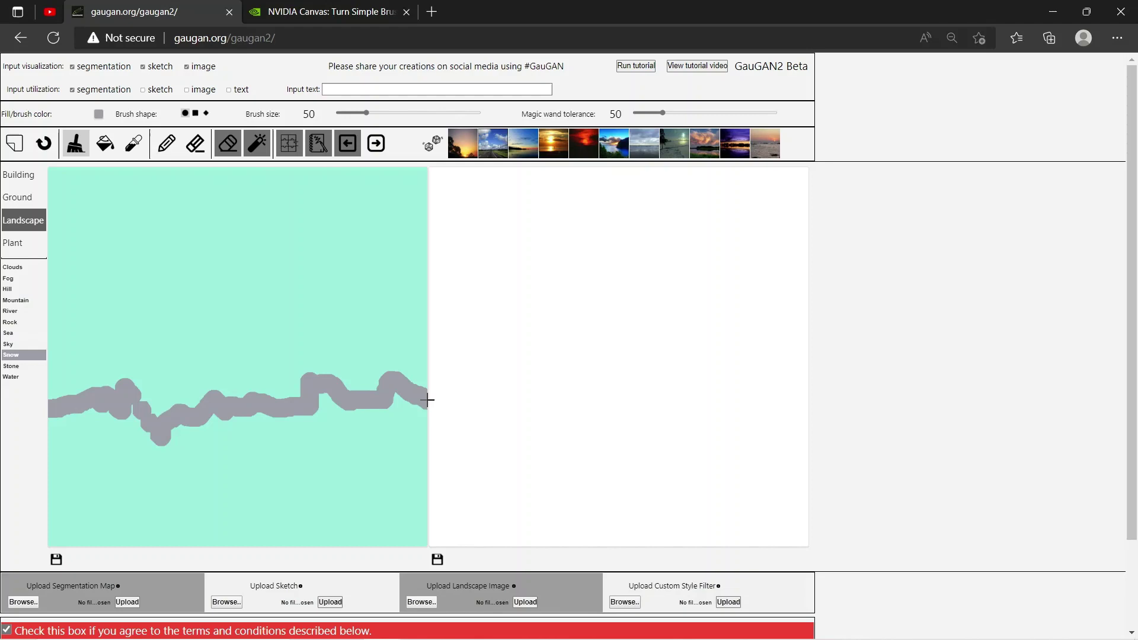
click(105, 144)
click(247, 489)
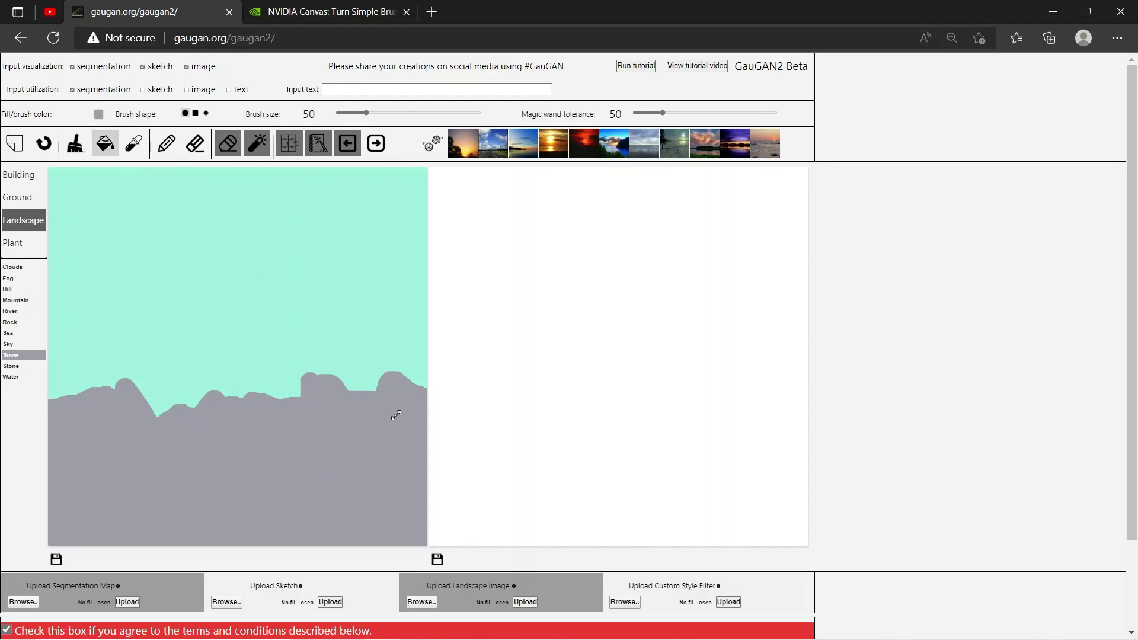
- Render the sky-over-snow map as a snowy mountain landscape
scroll(354, 441, down, 1)
scroll(352, 441, up, 1)
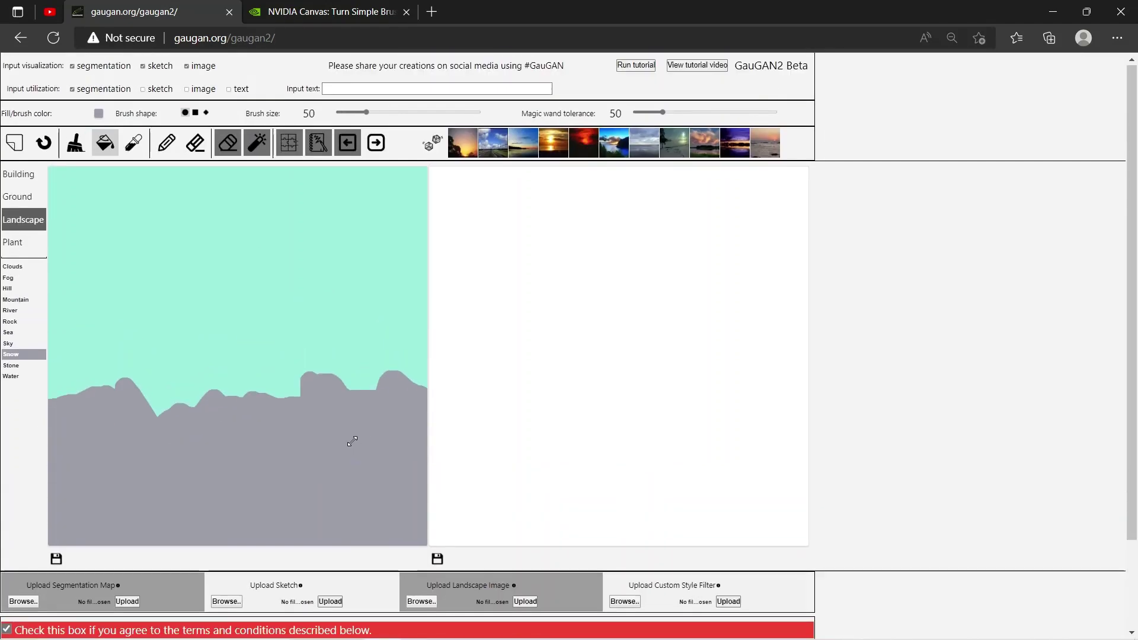
click(384, 148)
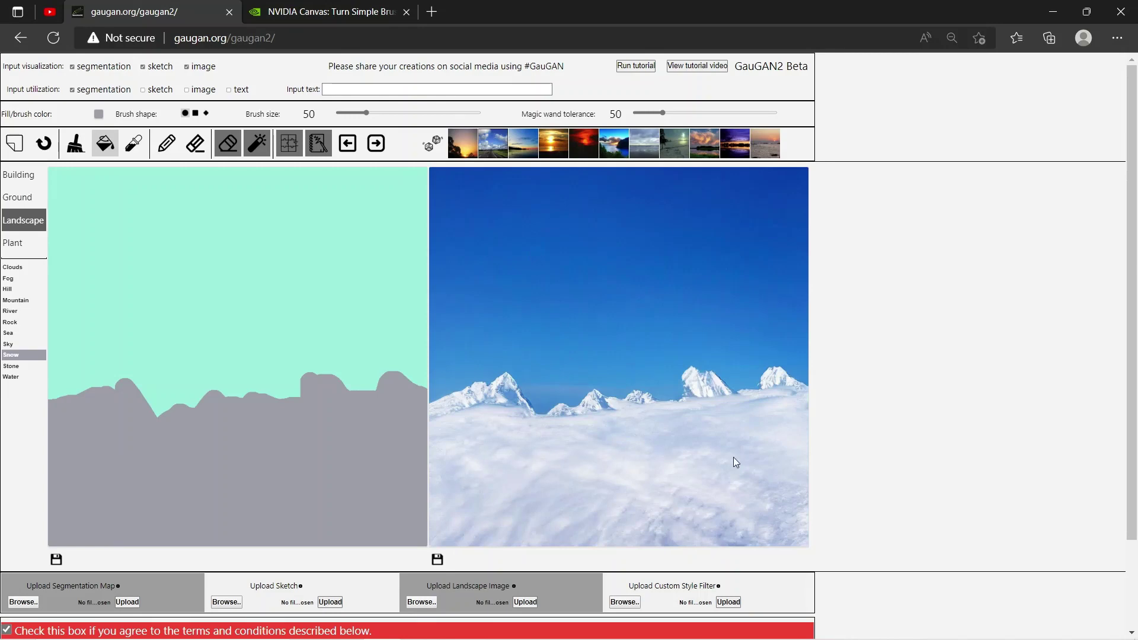
scroll(734, 457, down, 2)
scroll(733, 457, up, 2)
scroll(731, 457, down, 2)
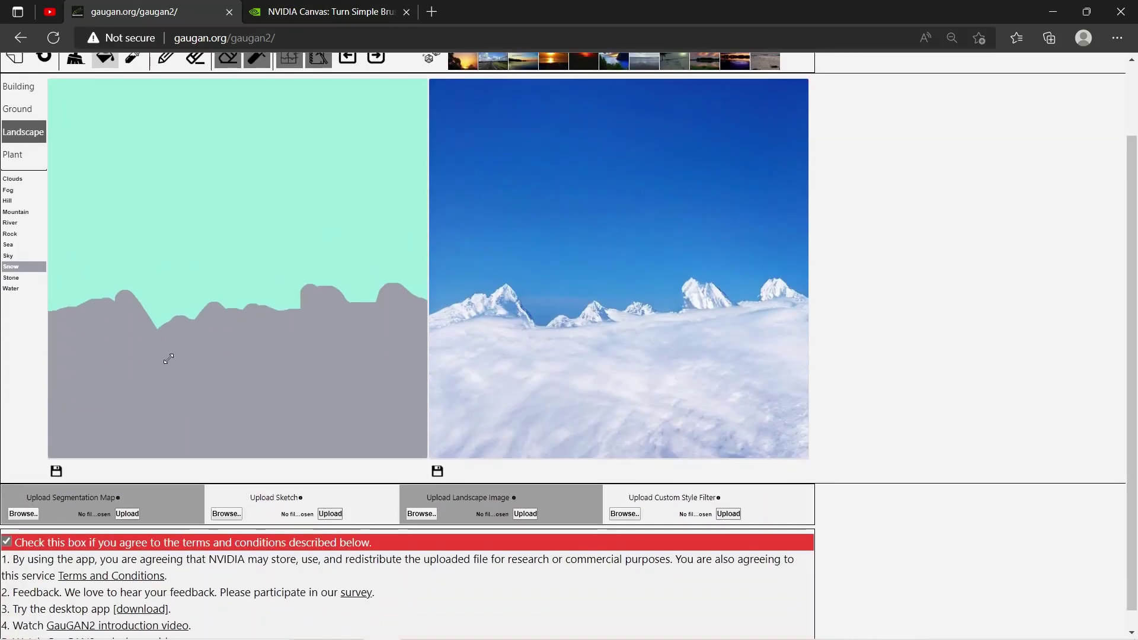
scroll(55, 340, up, 2)
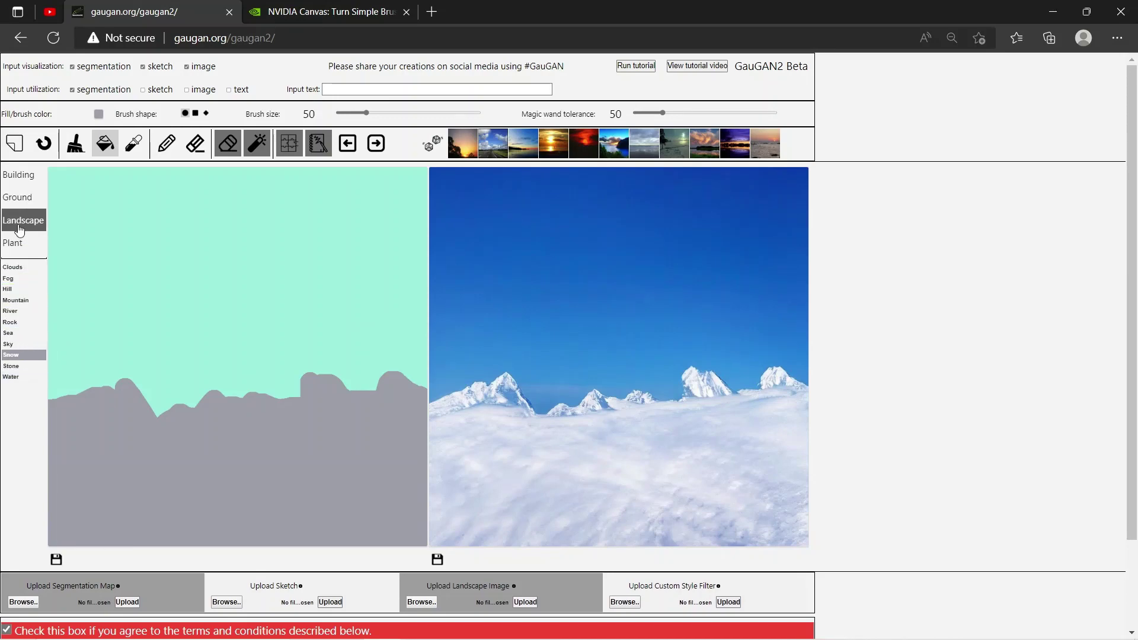
- Brush three Plant > Bush patches onto the snow: lower left, bottom right, right below the ridge
click(17, 243)
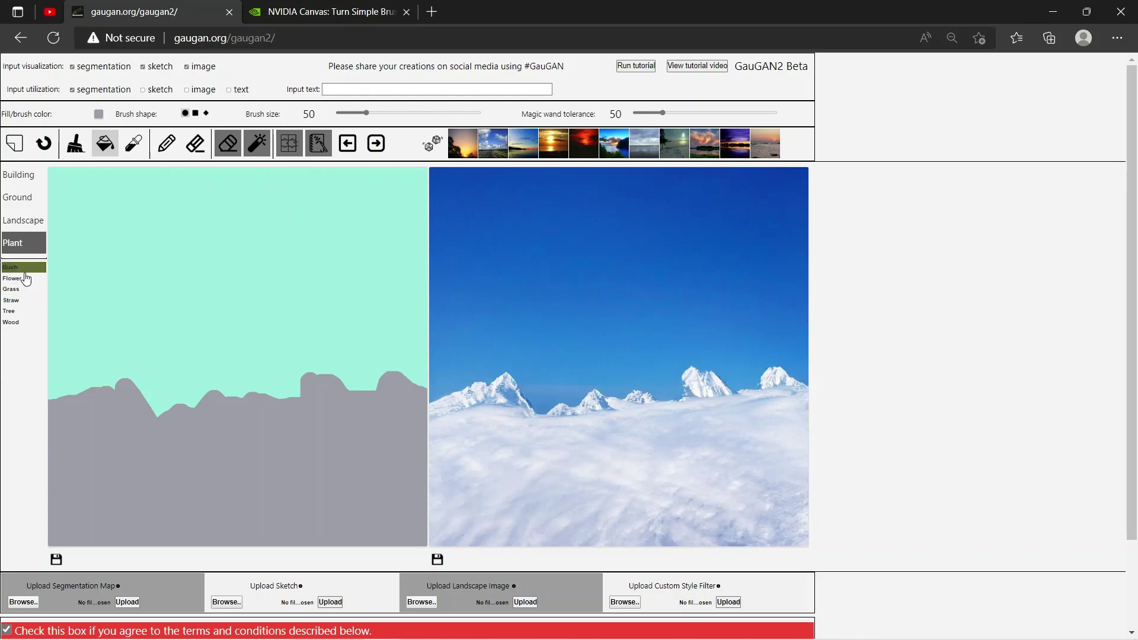
click(18, 288)
click(16, 268)
click(77, 145)
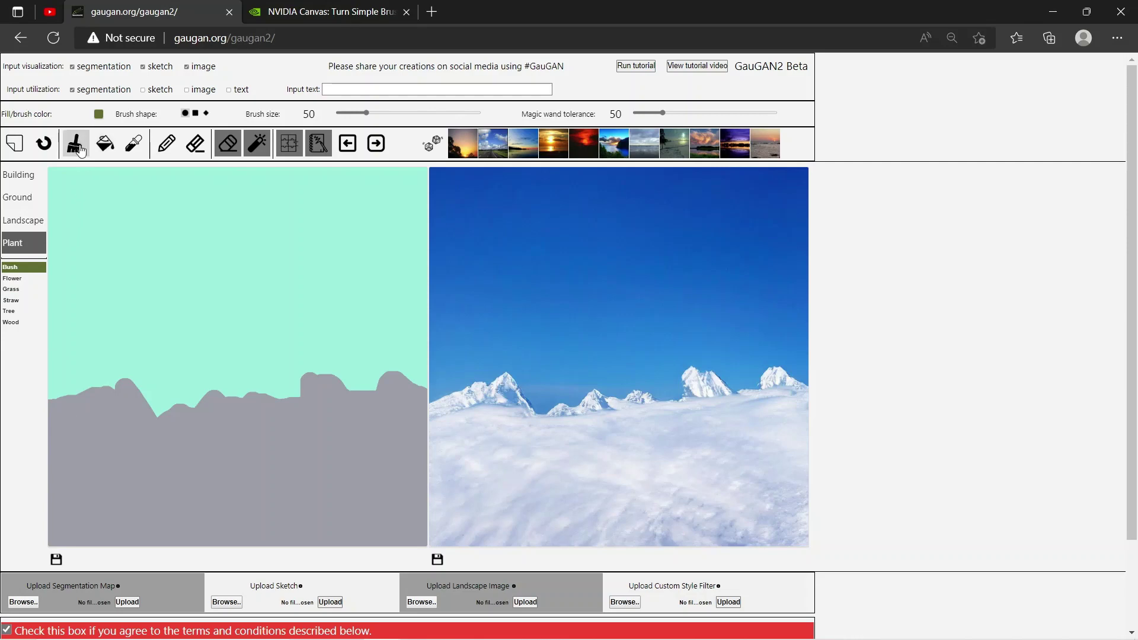
mouse_move(82, 469)
mouse_down()
mouse_move(103, 474)
mouse_move(87, 482)
mouse_move(114, 476)
mouse_move(101, 493)
mouse_up()
mouse_move(343, 508)
mouse_down()
mouse_move(359, 514)
mouse_move(354, 526)
mouse_move(367, 515)
mouse_up()
mouse_move(360, 404)
mouse_down()
mouse_move(388, 414)
mouse_move(361, 441)
mouse_move(369, 432)
mouse_move(352, 426)
mouse_up()
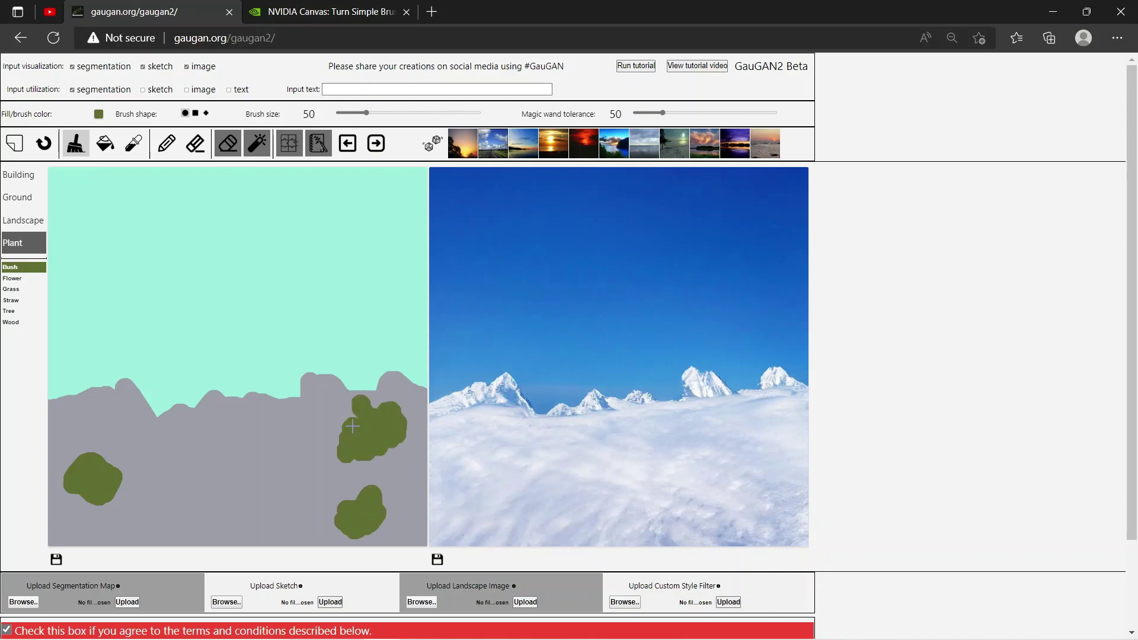
- Re-render the map so the bushes appear as frosted trees and shrubs
click(377, 145)
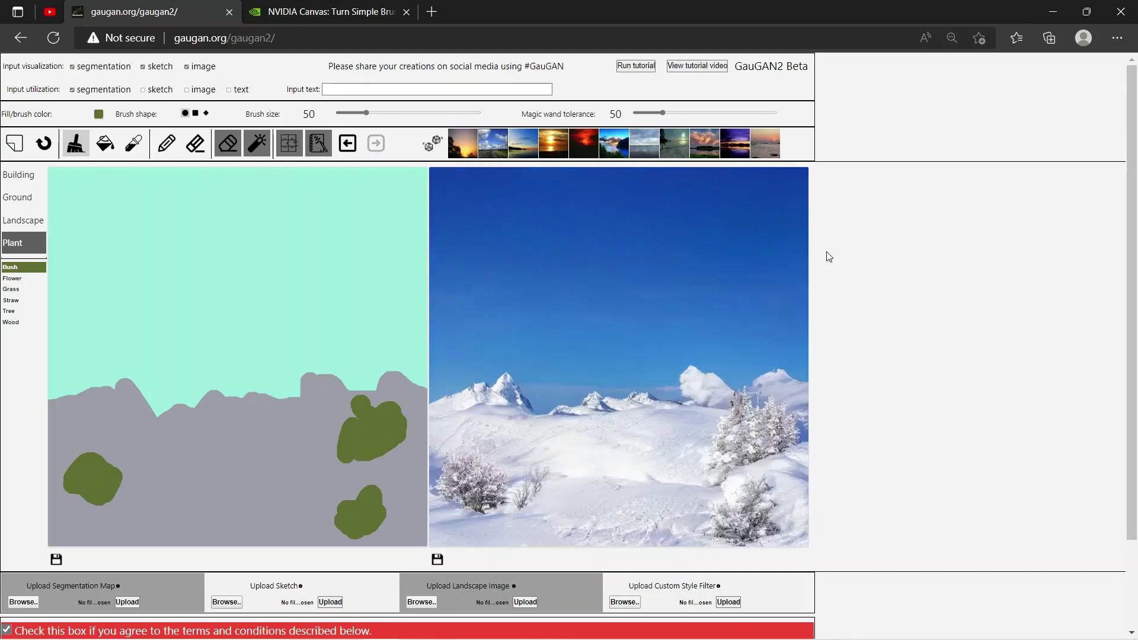
scroll(546, 485, down, 2)
scroll(478, 467, up, 2)
- Outline and fill an arched Building > House region left of the ridge, then render the barn
click(19, 207)
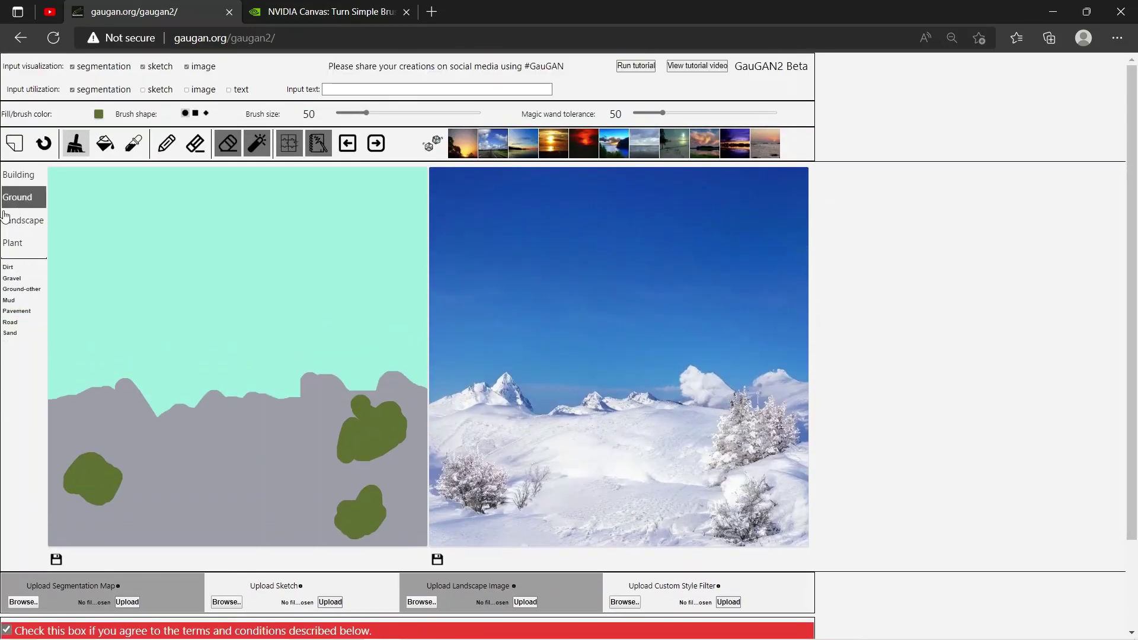
click(16, 175)
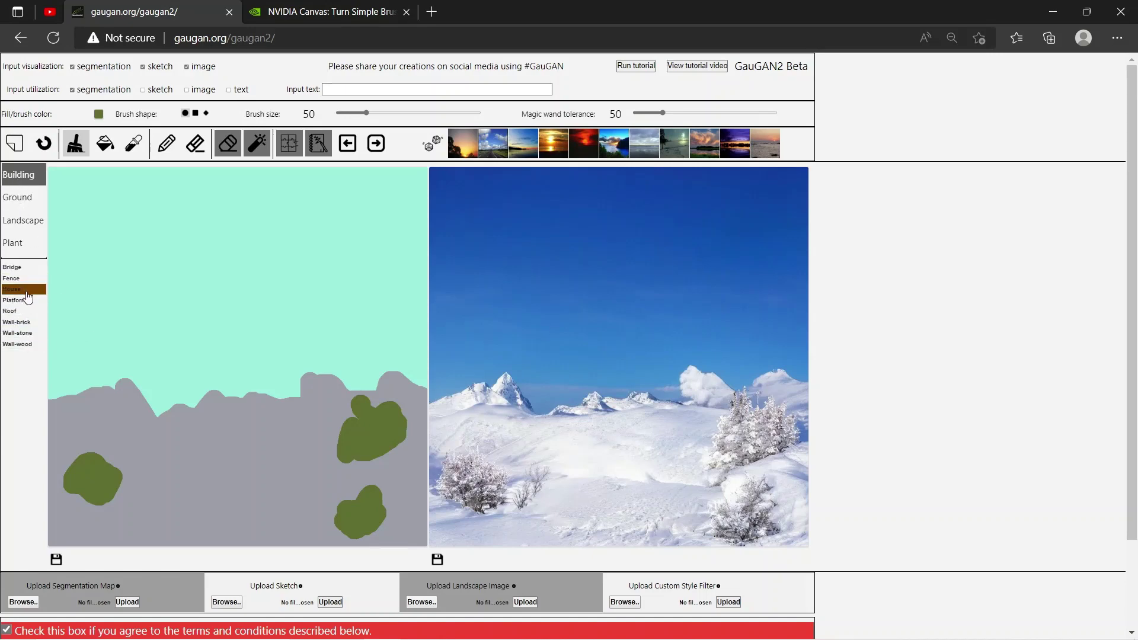
click(23, 290)
click(85, 394)
mouse_move(86, 394)
mouse_down()
mouse_move(82, 325)
mouse_move(123, 325)
mouse_move(211, 334)
mouse_move(236, 407)
mouse_up()
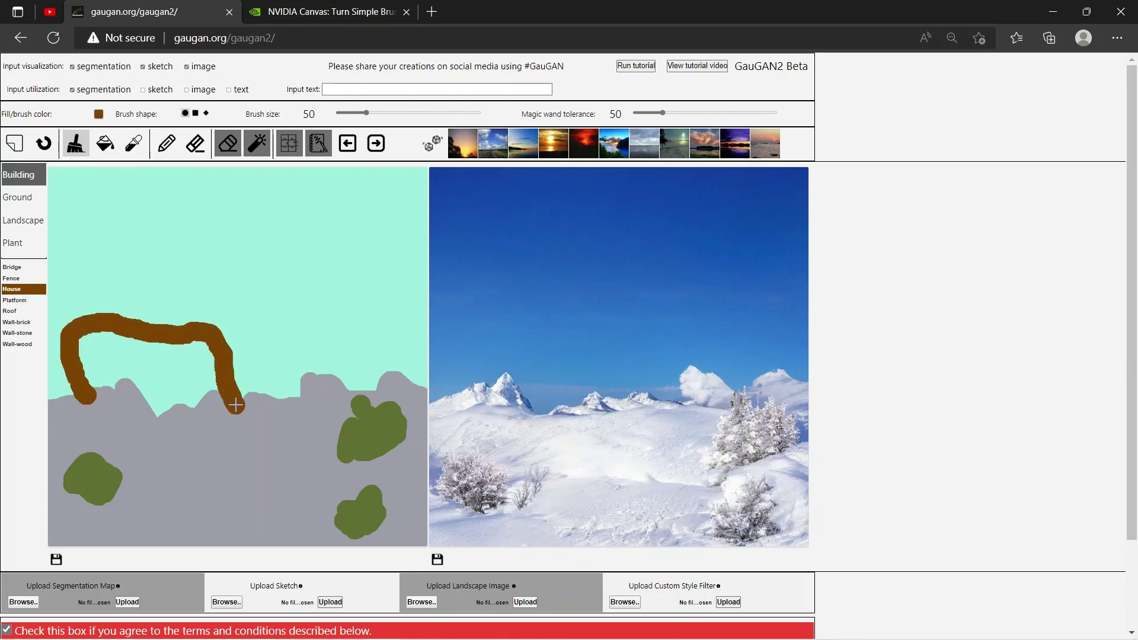
click(109, 153)
click(148, 355)
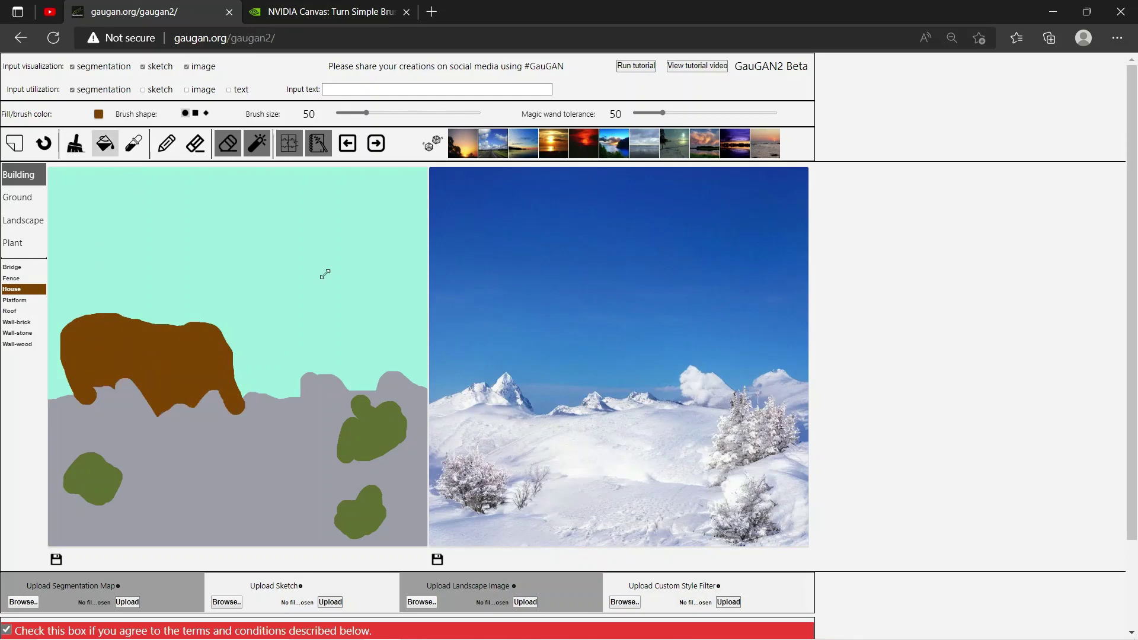
click(376, 144)
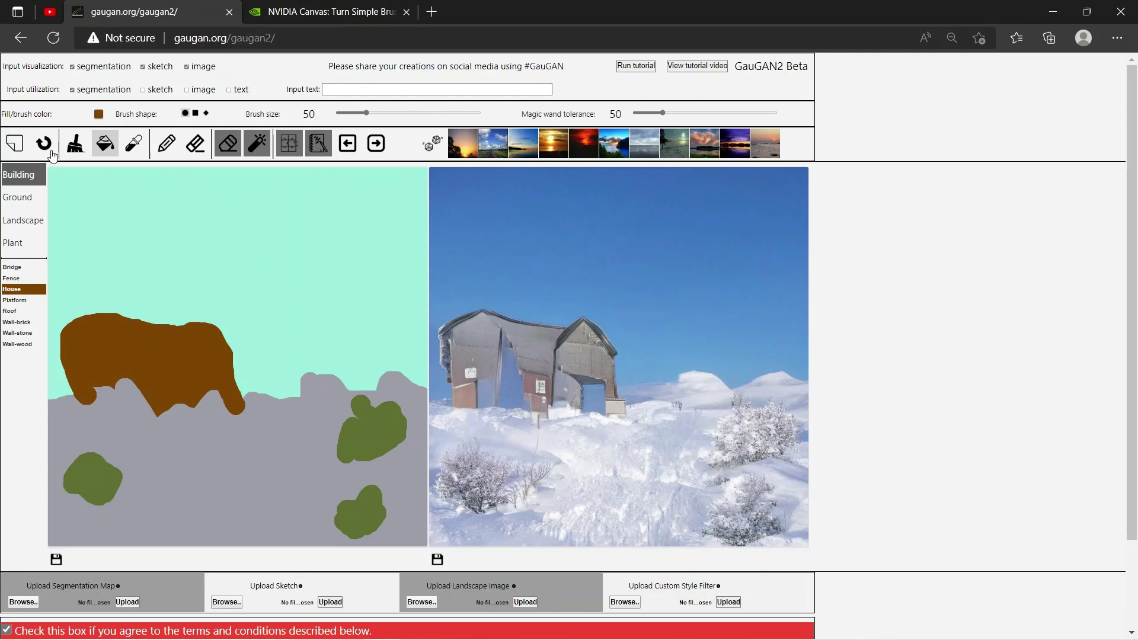
- Undo the house fill and set the painting label to Landscape > Clouds
click(50, 152)
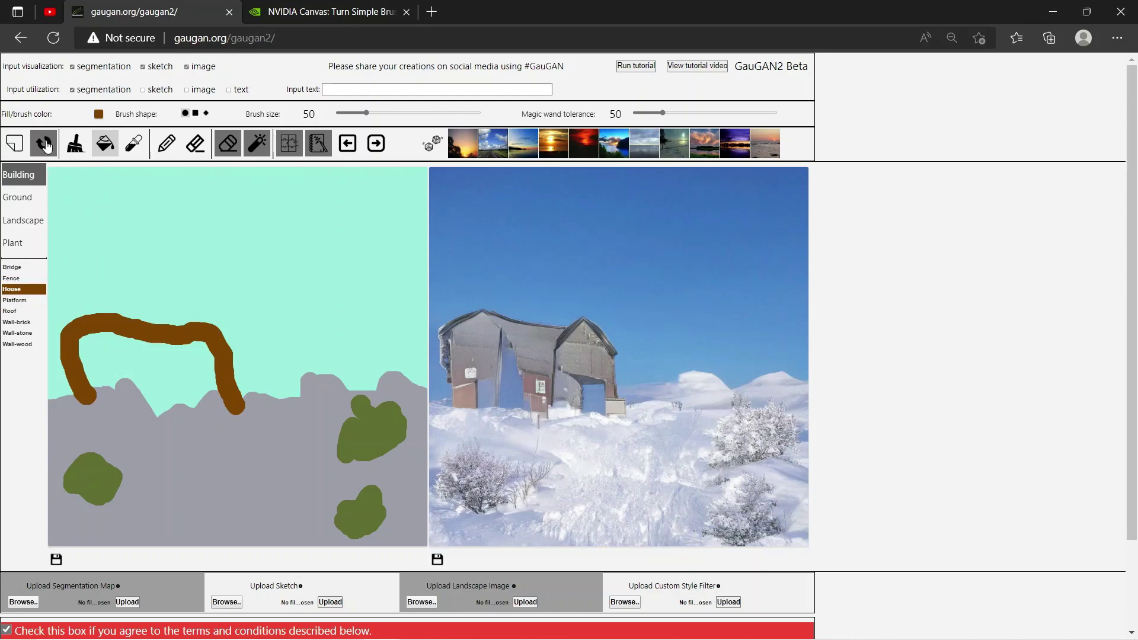
click(24, 301)
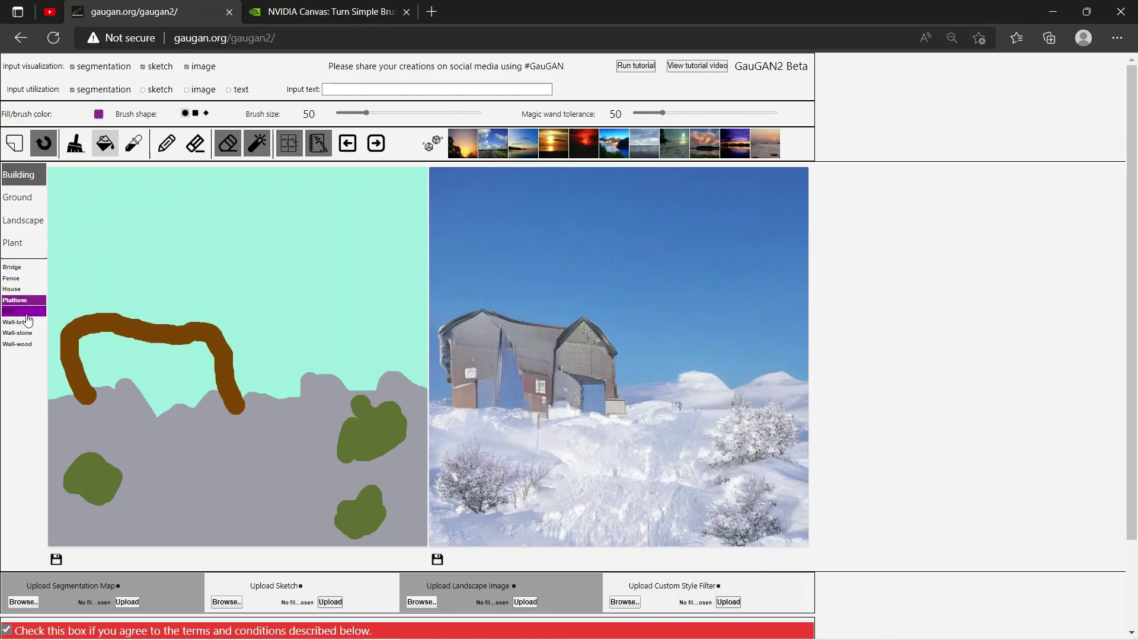
click(20, 200)
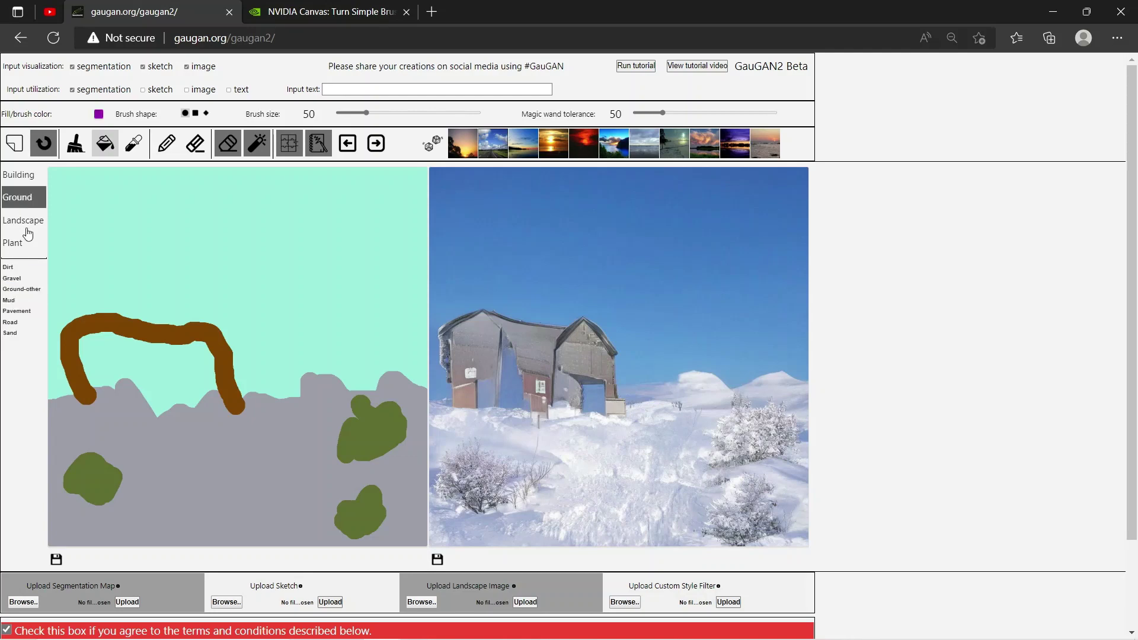
click(18, 230)
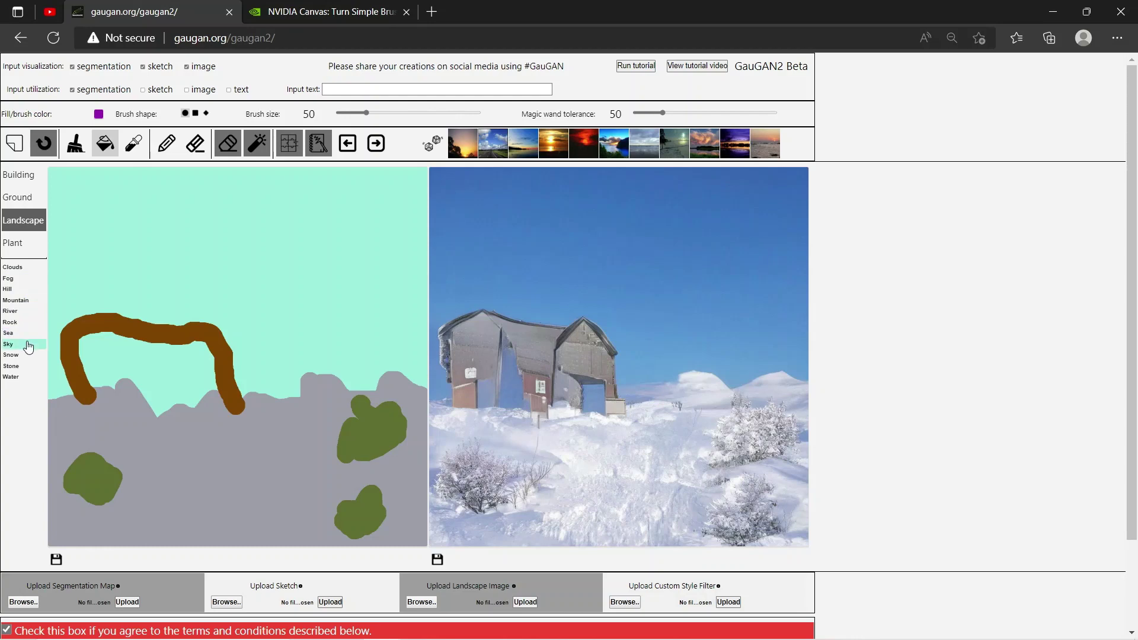
click(28, 346)
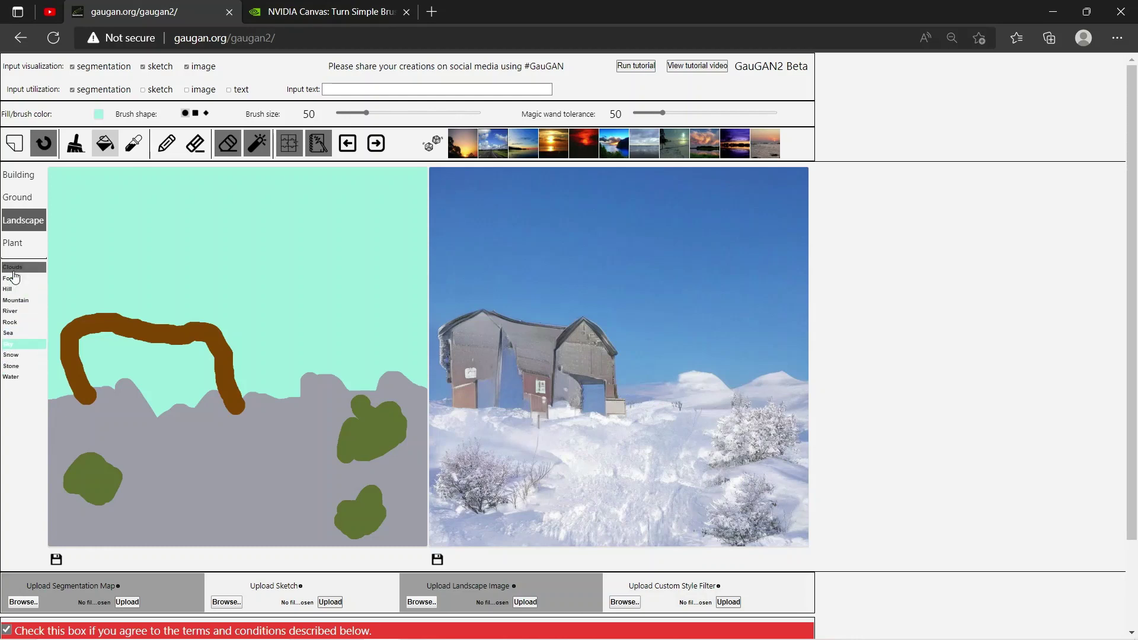
click(30, 267)
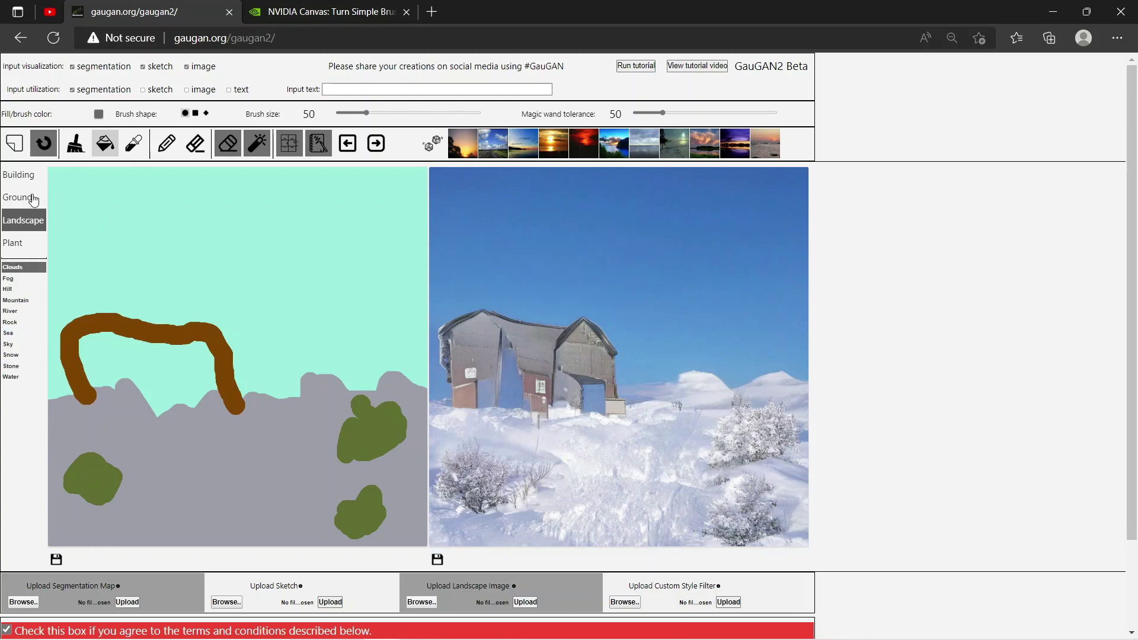
- Brush three cloud patches along the top of the sky: left, centre and right
click(76, 144)
mouse_move(78, 194)
mouse_down()
mouse_move(151, 201)
mouse_move(75, 203)
mouse_move(160, 220)
mouse_up()
mouse_move(272, 208)
mouse_down()
mouse_move(311, 208)
mouse_move(291, 199)
mouse_up()
mouse_move(391, 201)
mouse_down()
mouse_move(419, 210)
mouse_move(400, 195)
mouse_move(415, 194)
mouse_move(415, 219)
mouse_up()
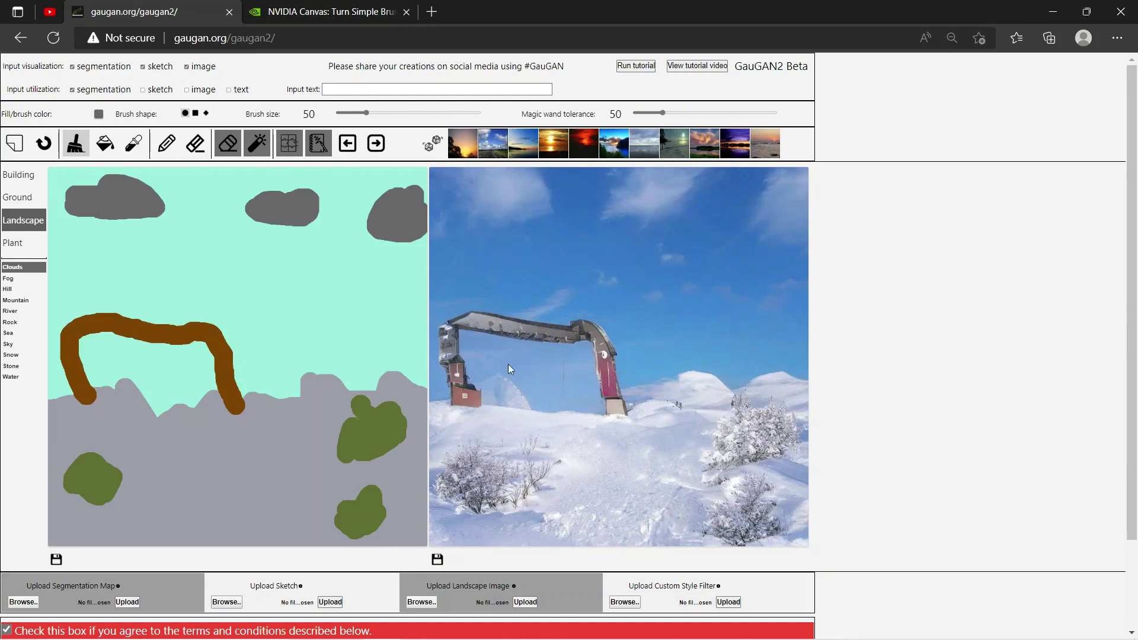
scroll(144, 322, down, 2)
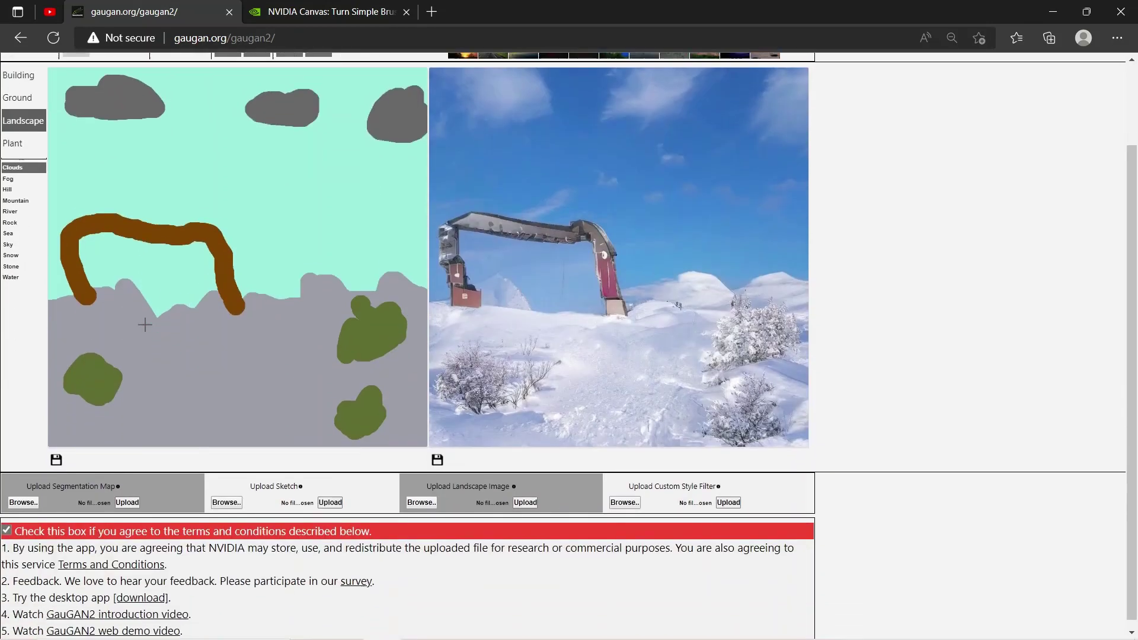
scroll(145, 322, up, 2)
scroll(144, 324, down, 2)
scroll(144, 324, up, 2)
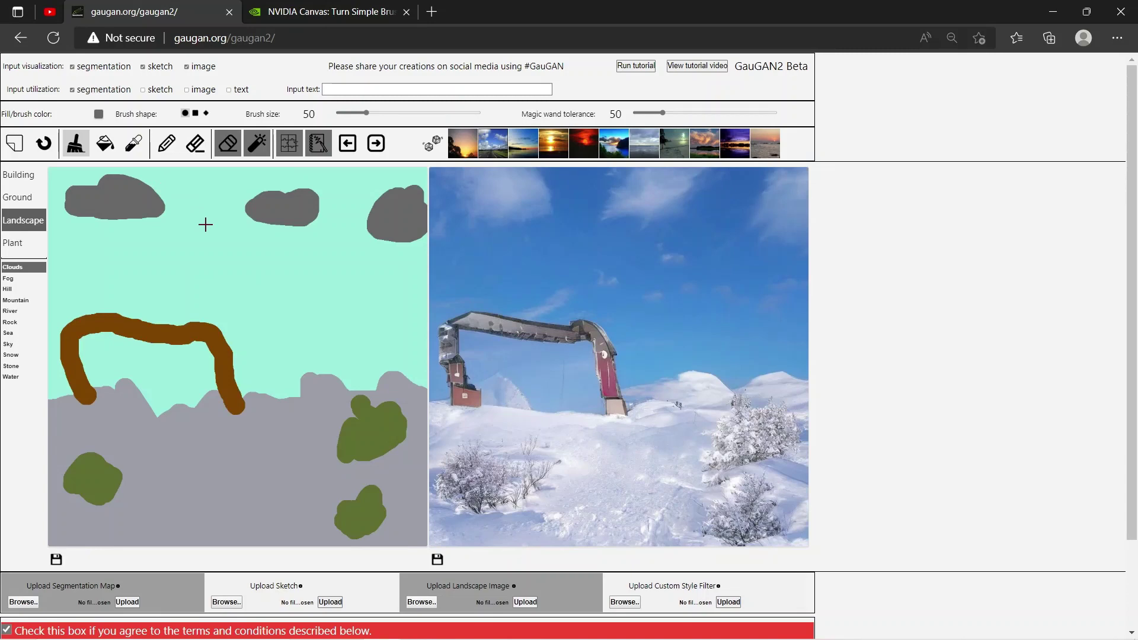
- Undo the right-hand cloud, then clear the canvas to a blank map
scroll(205, 224, down, 2)
scroll(205, 224, up, 2)
key(ctrl+z)
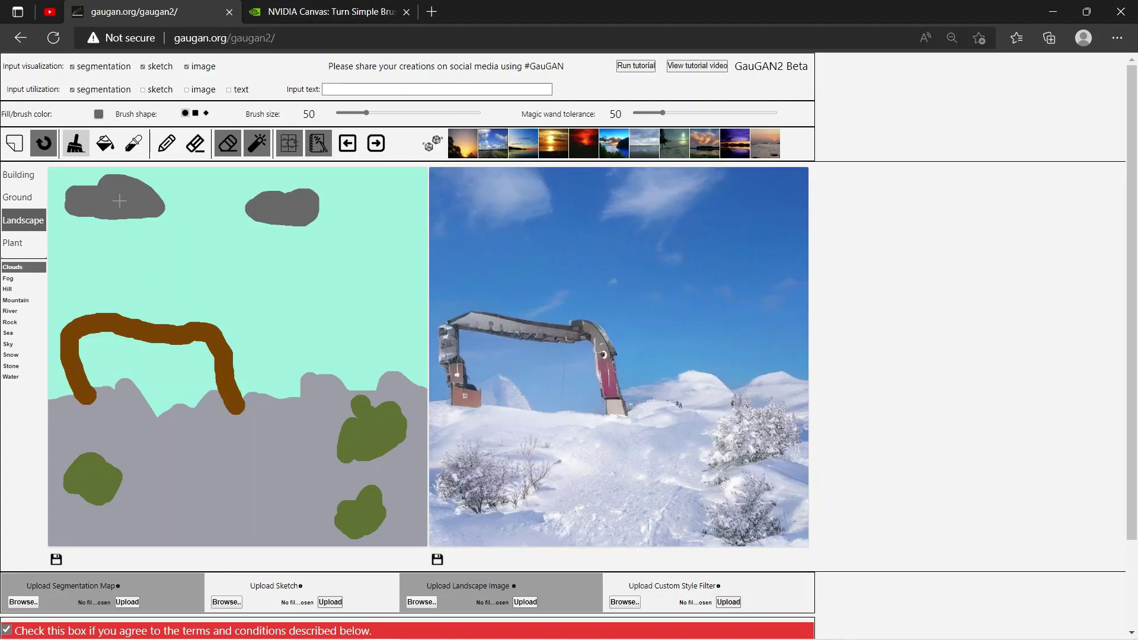
click(16, 151)
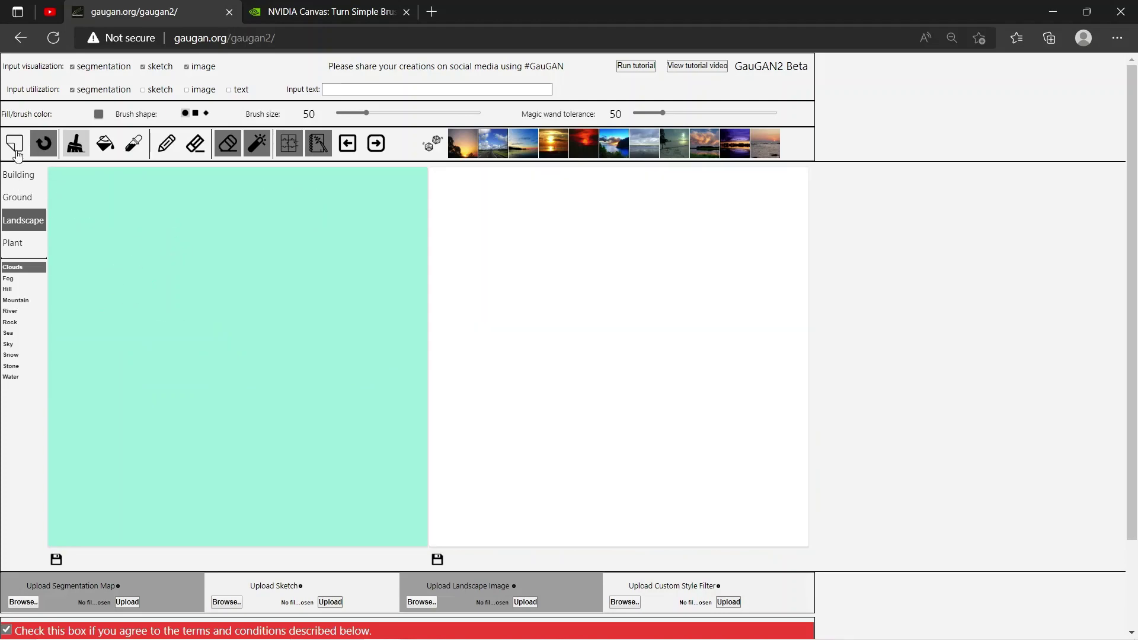
- Brush two Plant > Grass edge lines top to bottom and fill both outer sides with grass
click(24, 249)
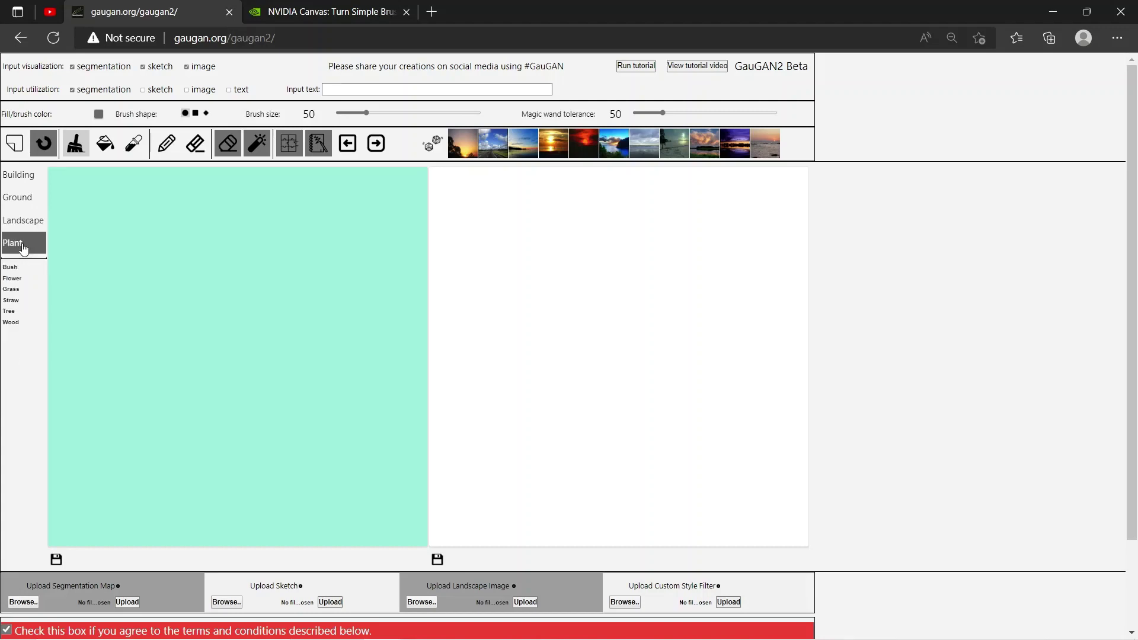
click(24, 289)
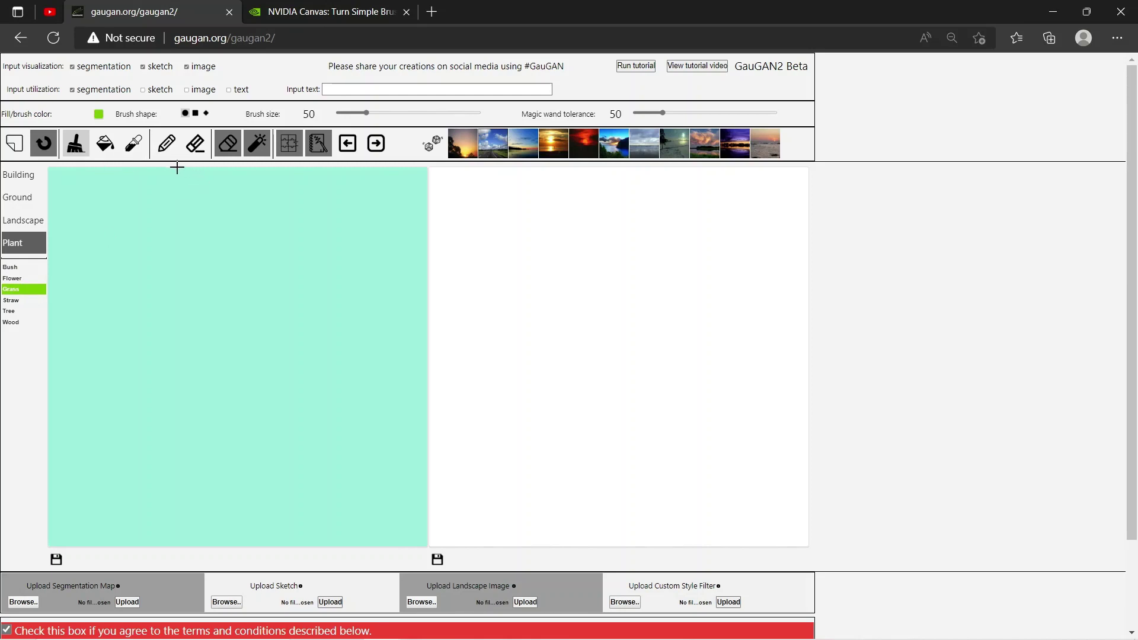
mouse_move(176, 169)
mouse_down()
mouse_move(94, 482)
mouse_move(53, 544)
mouse_up()
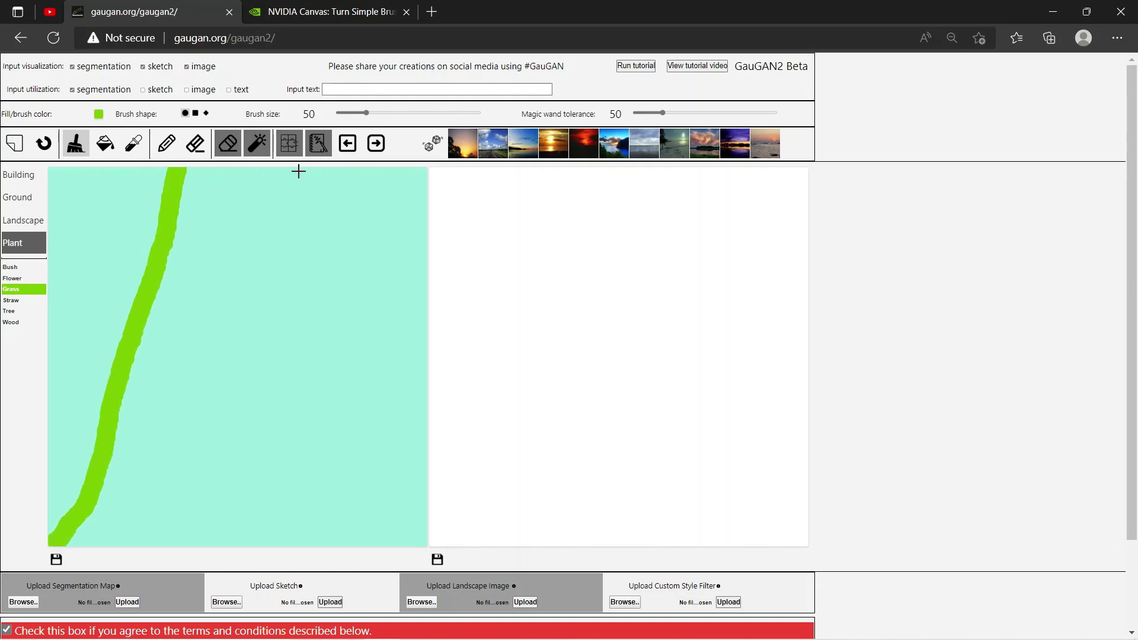
mouse_move(315, 168)
mouse_down()
mouse_move(349, 316)
mouse_move(364, 471)
mouse_move(415, 539)
mouse_up()
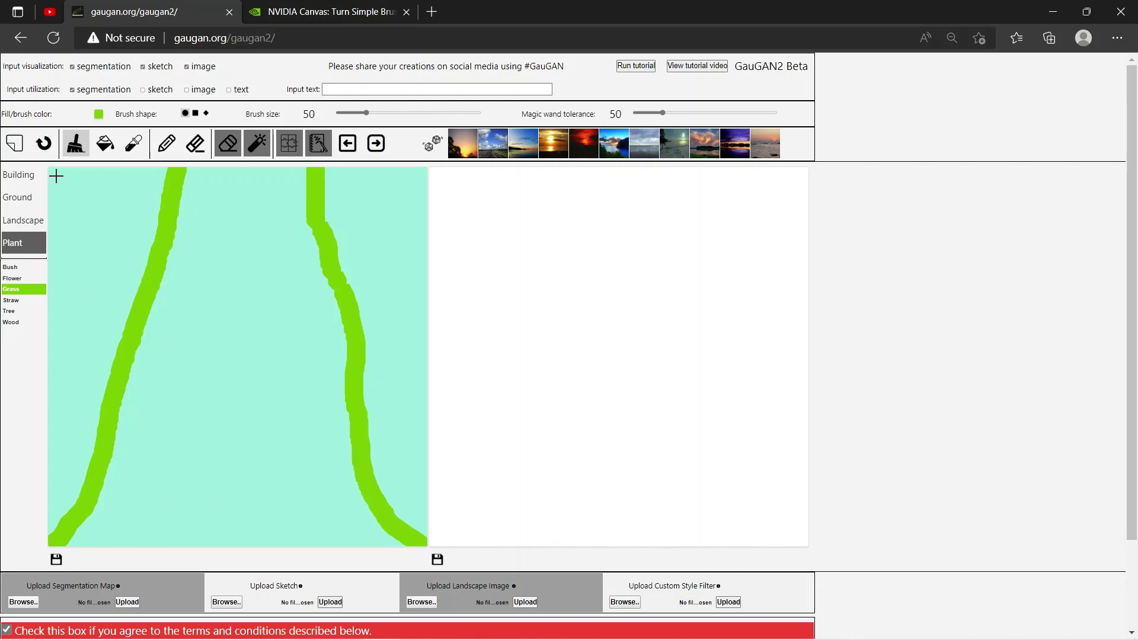
click(108, 143)
click(94, 227)
click(356, 218)
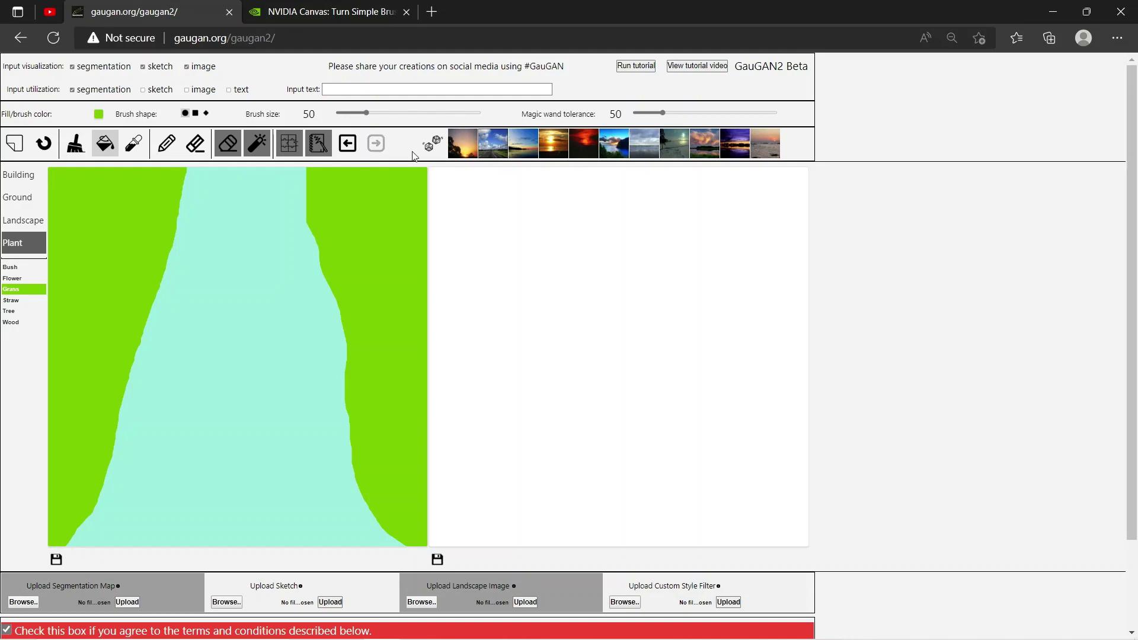
key(ctrl+z)
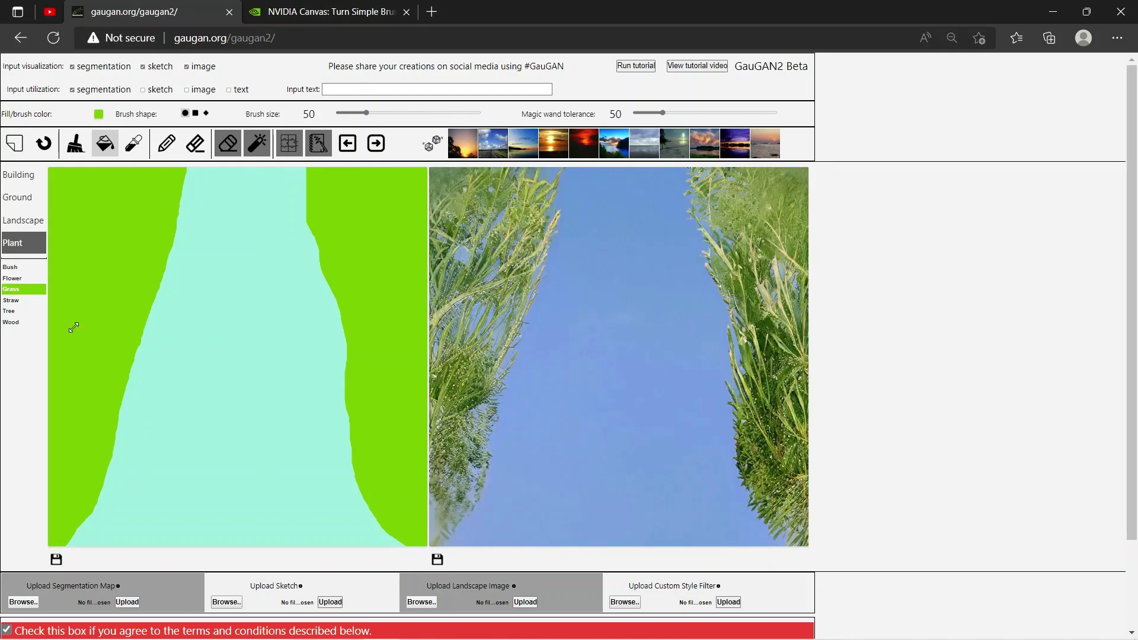
- Brush Ground > Road edges along both grass borders and fill the central band with Road
click(13, 206)
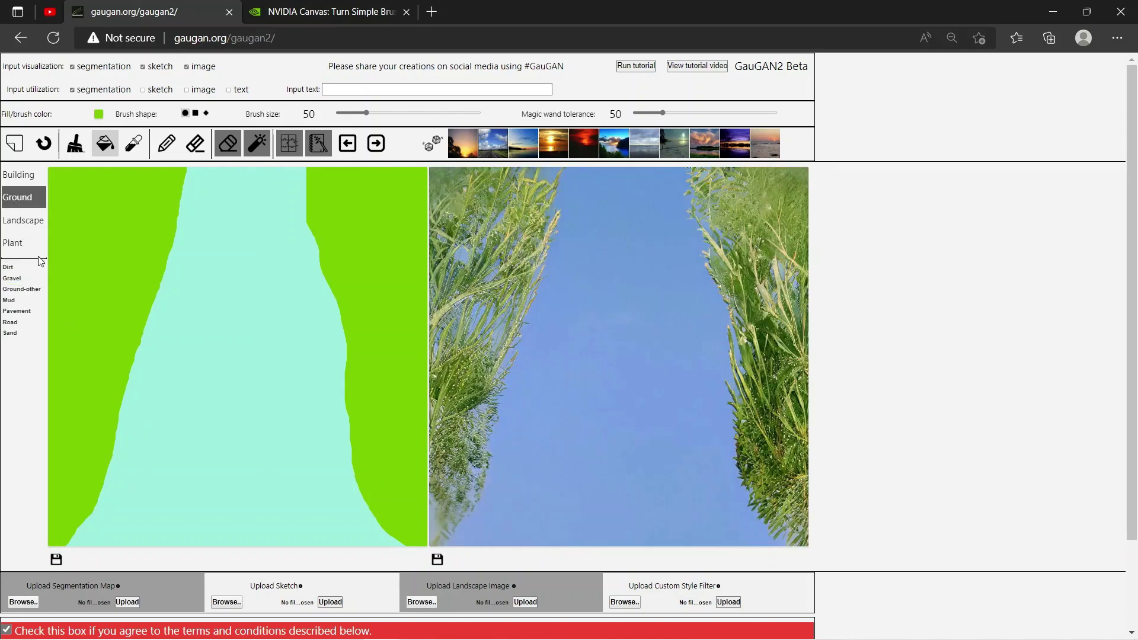
click(24, 322)
click(76, 144)
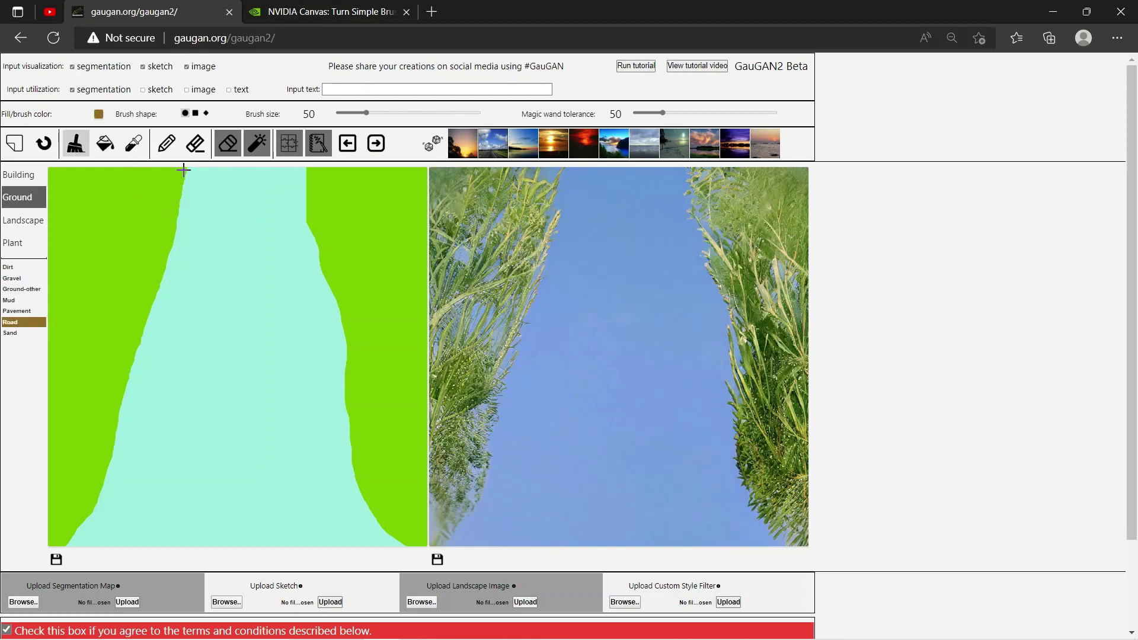
mouse_move(191, 170)
mouse_down()
mouse_move(108, 487)
mouse_move(79, 548)
mouse_move(82, 526)
mouse_up()
mouse_move(304, 168)
mouse_down()
mouse_move(308, 250)
mouse_move(347, 348)
mouse_move(354, 466)
mouse_move(412, 546)
mouse_up()
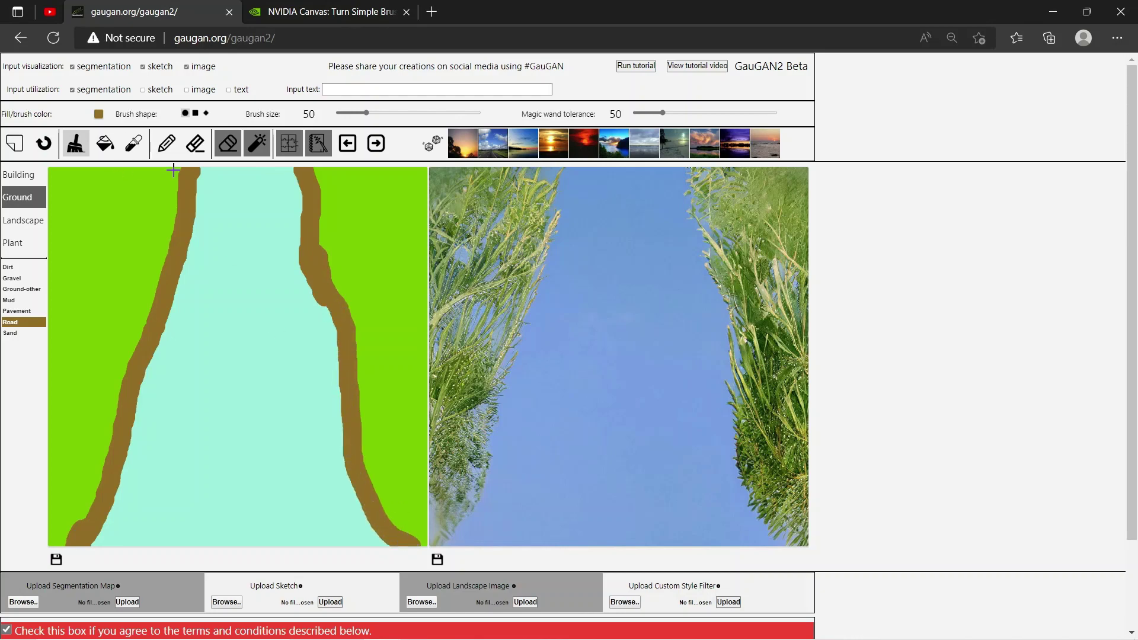
click(106, 147)
click(223, 224)
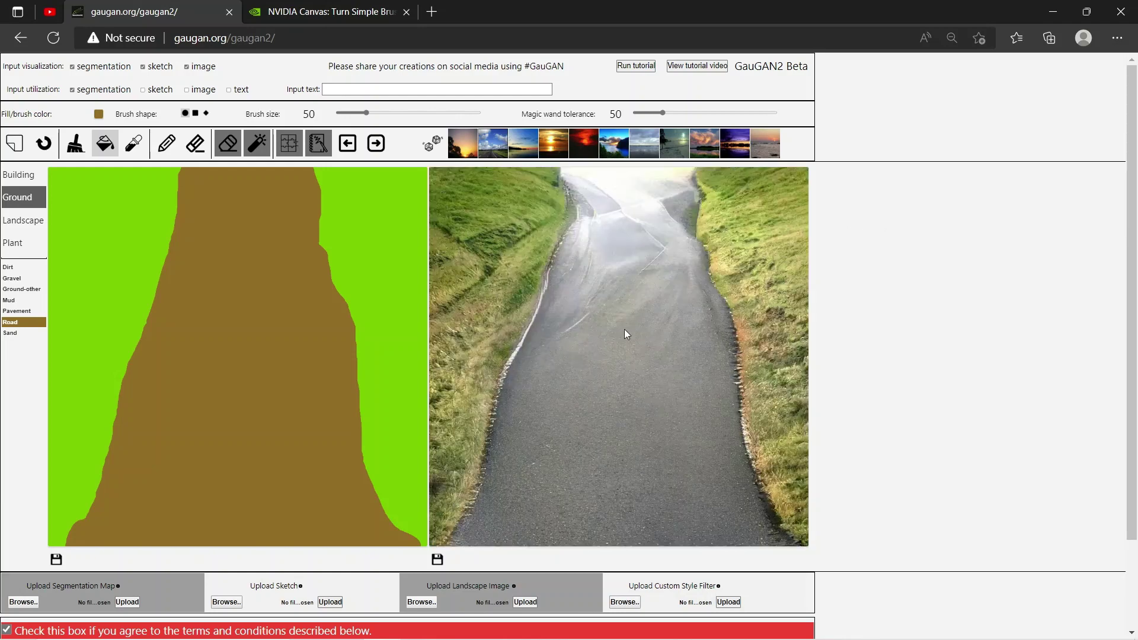
- Let the road map render, then browse the Building, Plant and Landscape label lists
scroll(624, 329, down, 2)
scroll(624, 329, up, 2)
click(20, 176)
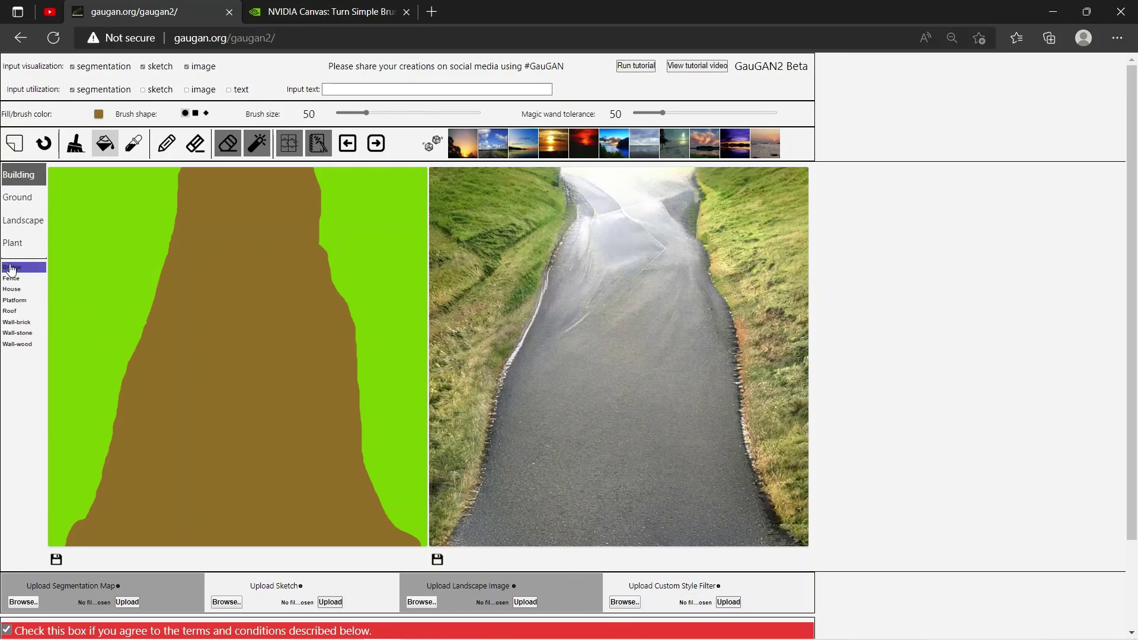
click(16, 245)
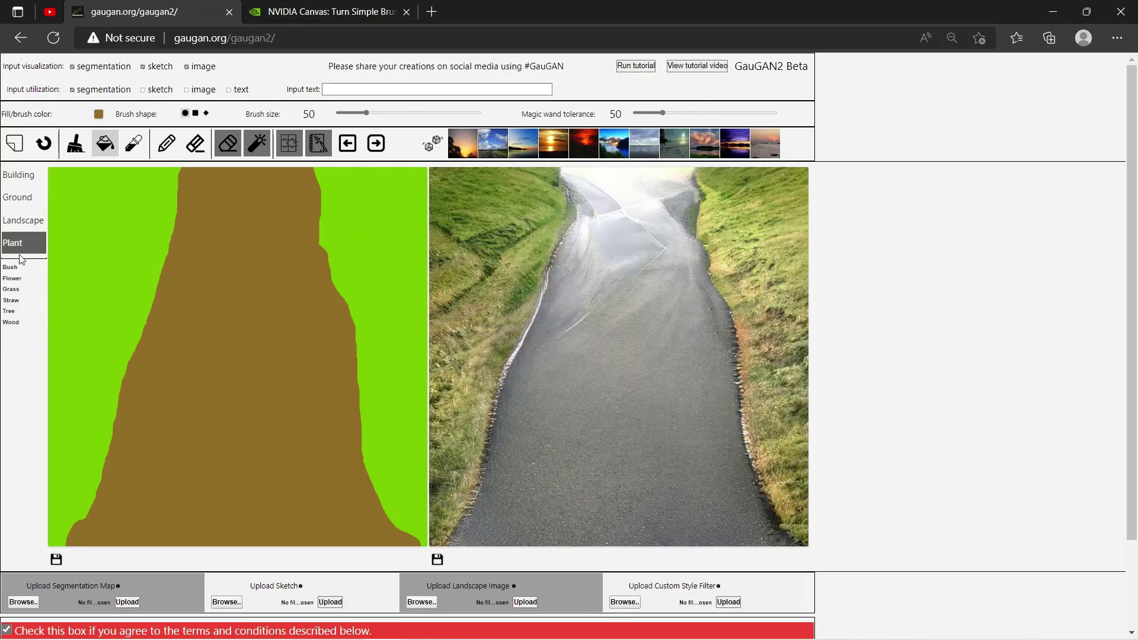
click(23, 228)
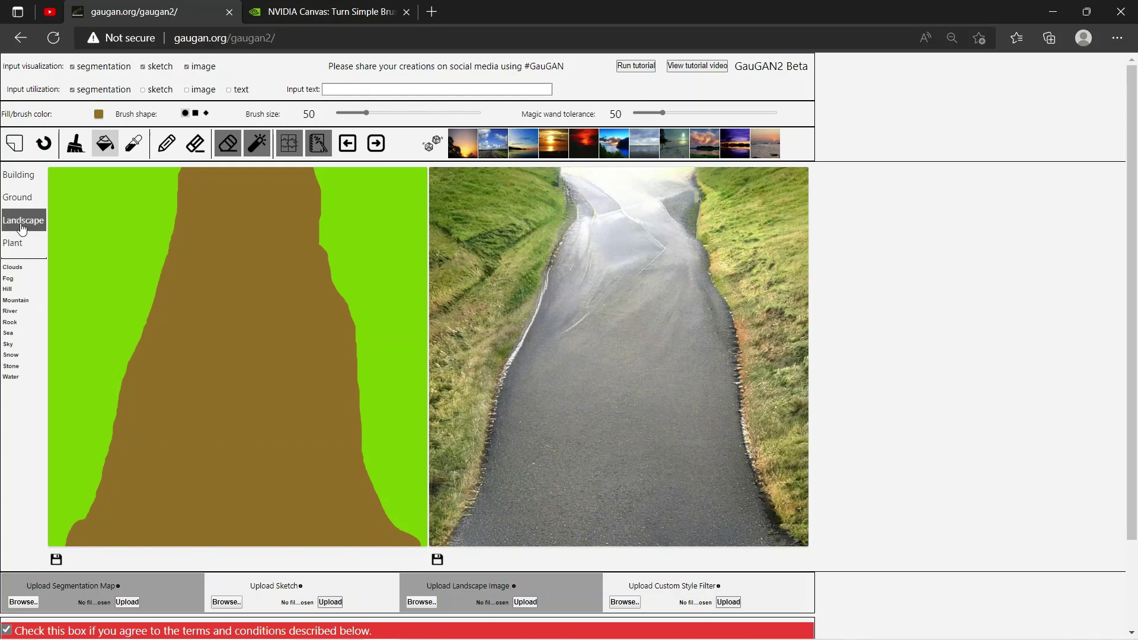
- Brush a River line across the lower map from the right edge to the left edge
click(18, 313)
click(76, 142)
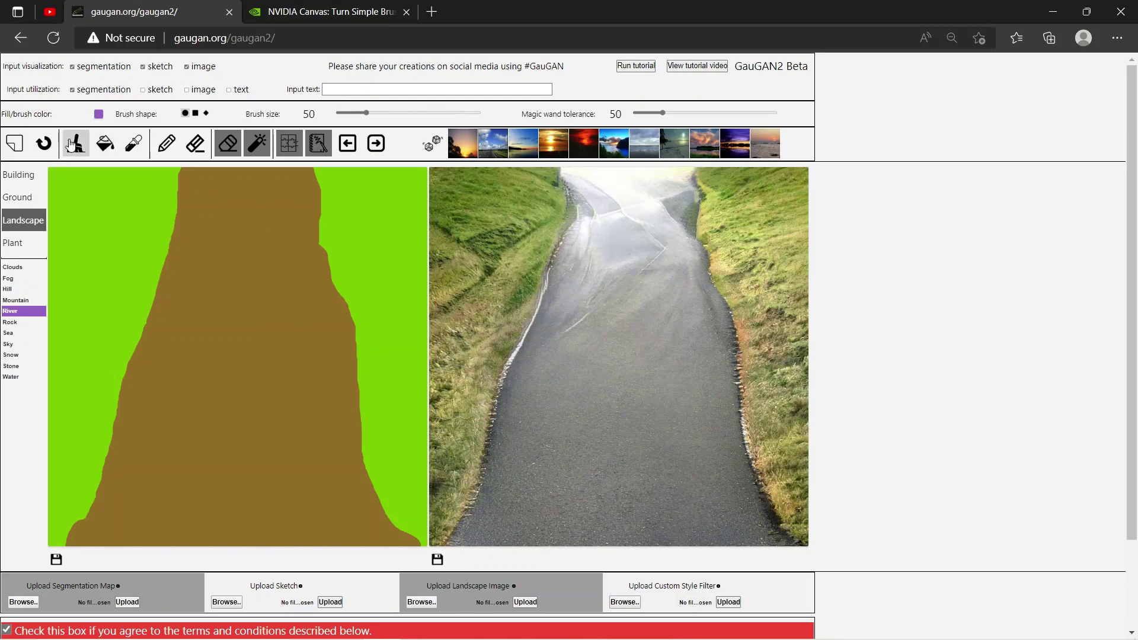
mouse_move(424, 404)
mouse_down()
mouse_move(320, 450)
mouse_move(289, 451)
mouse_up()
mouse_move(223, 479)
mouse_down()
mouse_move(151, 489)
mouse_move(66, 474)
mouse_move(43, 539)
mouse_up()
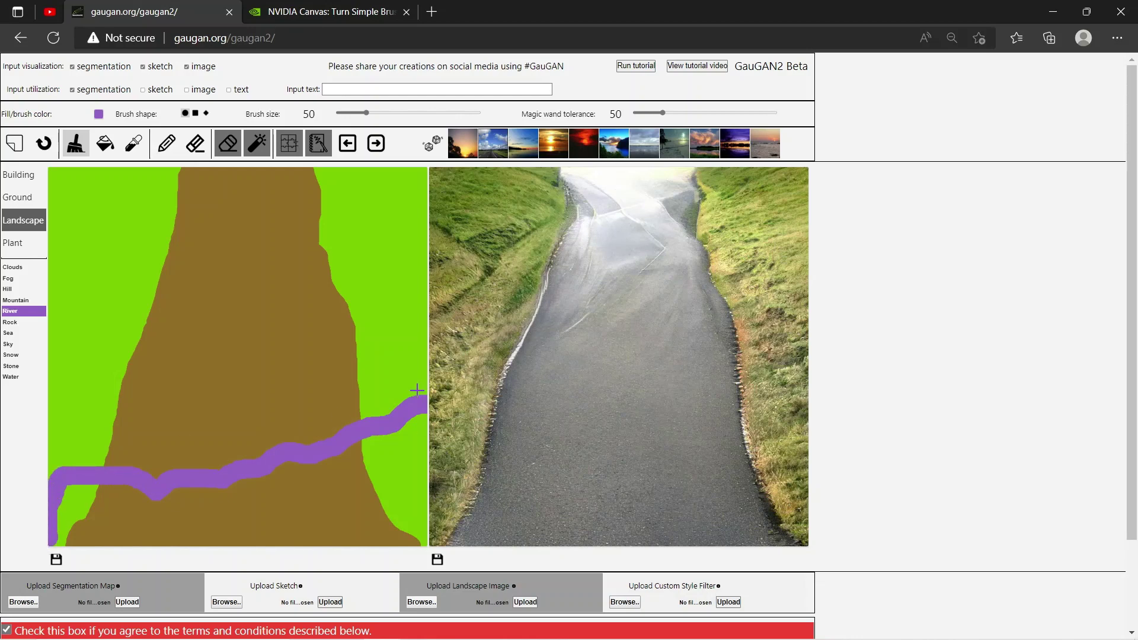
- Fill the lower-right grass, the road and the bottom-left grass below the line with River, then render
click(105, 143)
click(414, 471)
click(289, 492)
click(66, 511)
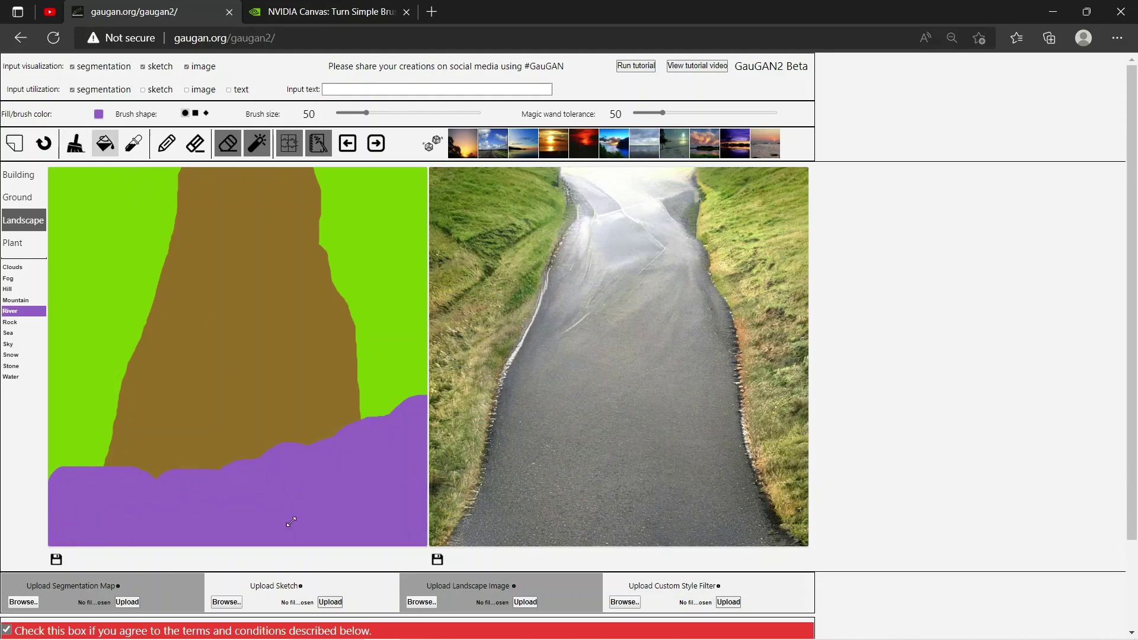
click(377, 145)
scroll(447, 326, down, 2)
scroll(447, 326, up, 2)
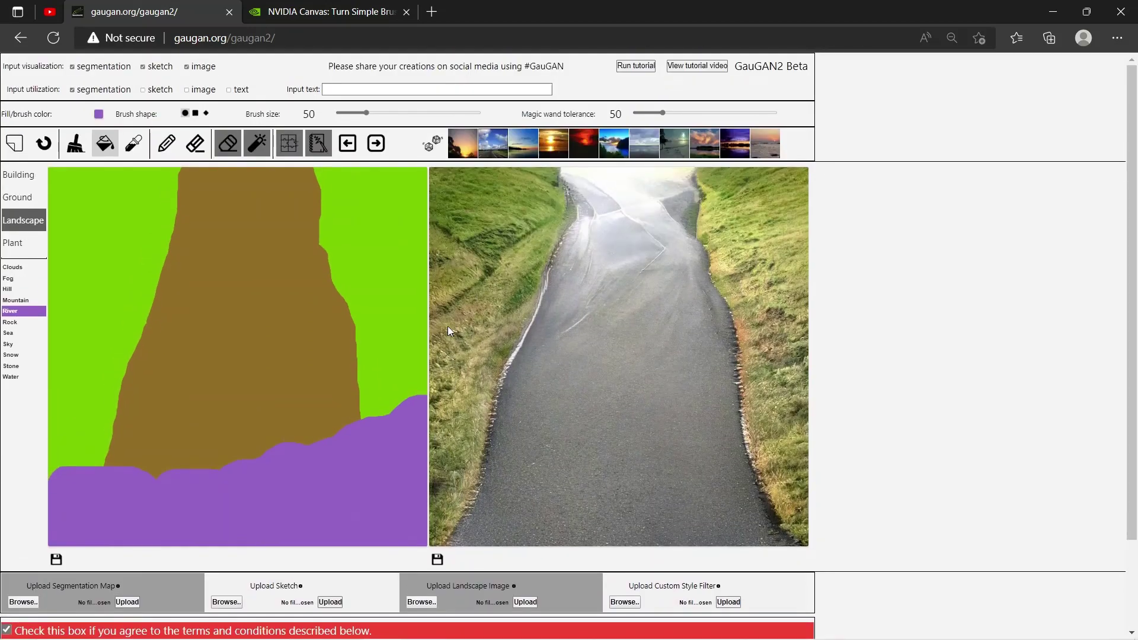
- Re-render the grass, road and river map and scroll to inspect the wet road image
click(378, 142)
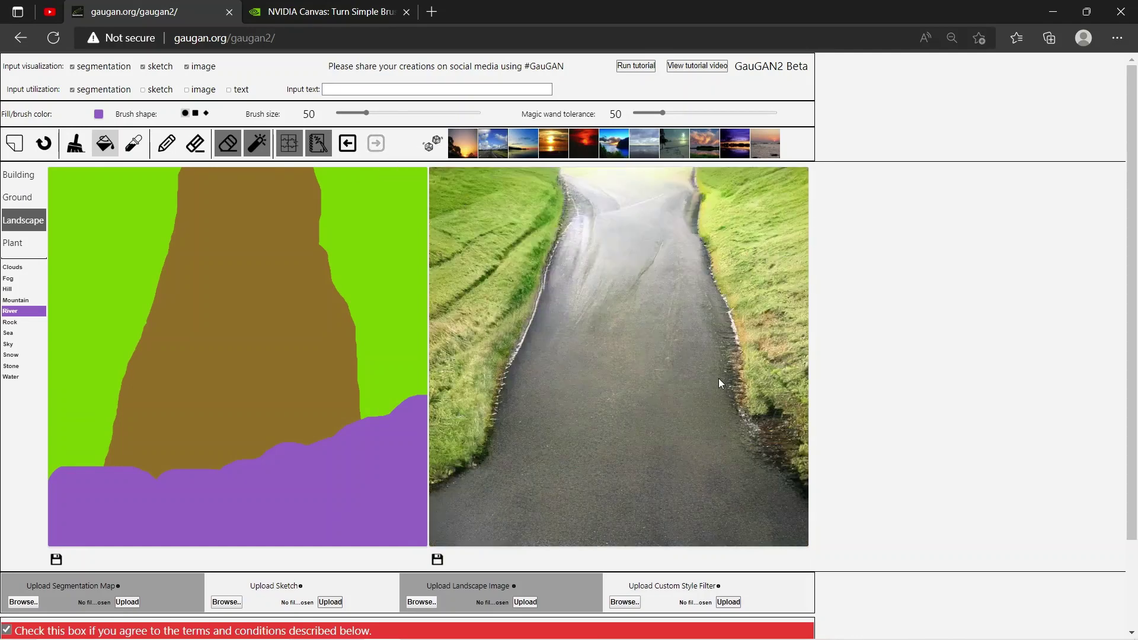
scroll(718, 379, down, 2)
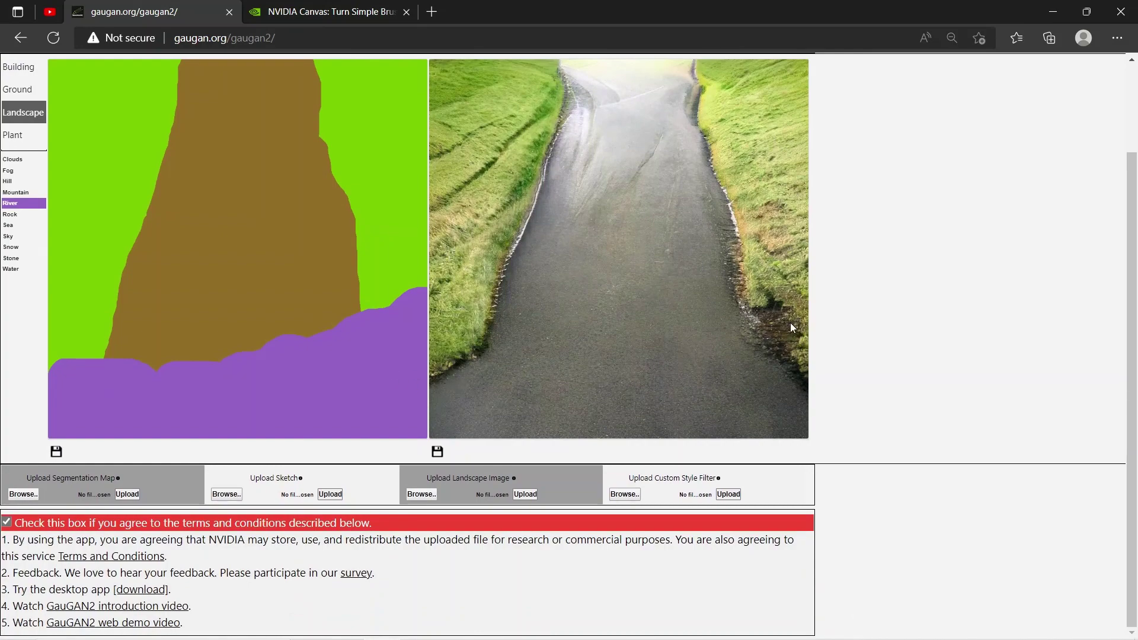
scroll(517, 383, up, 2)
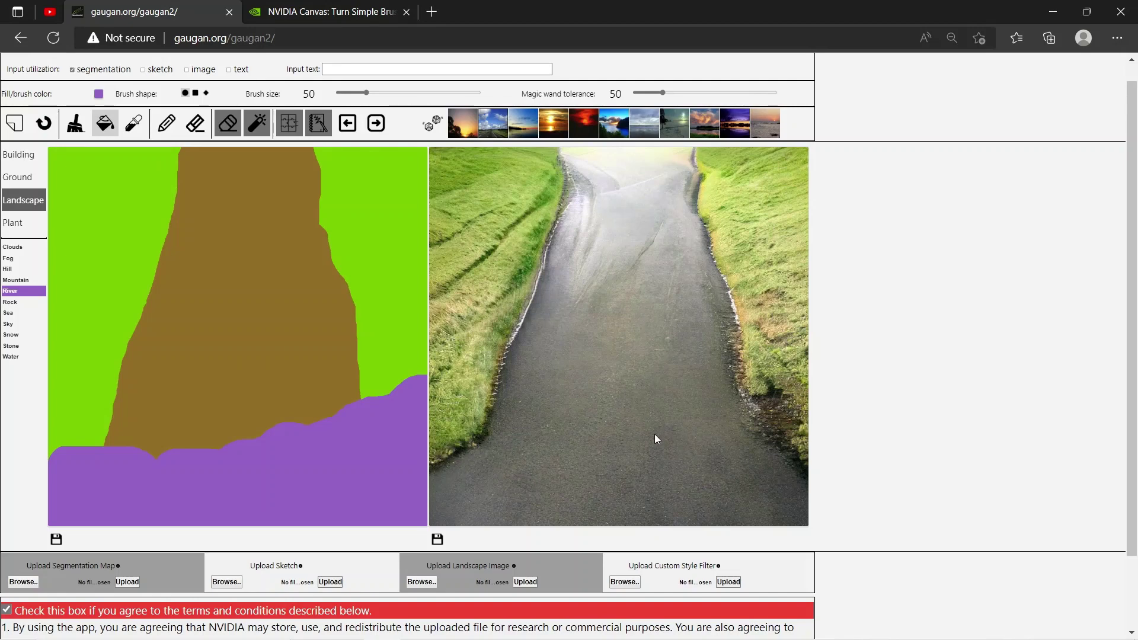
scroll(568, 445, up, 1)
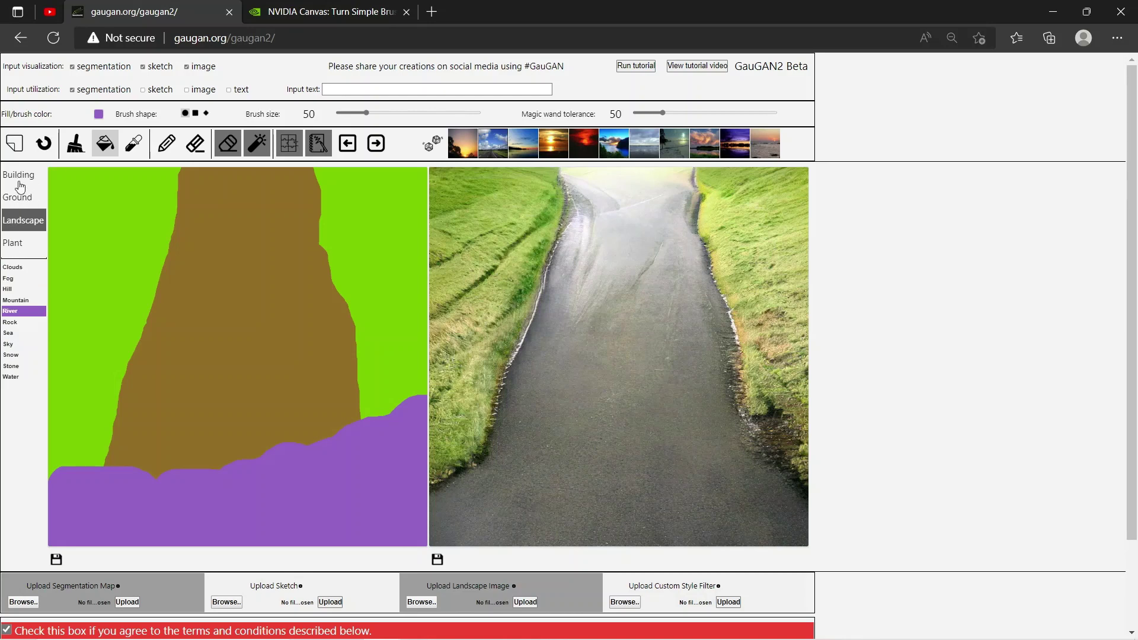
- Paint a Sky line across the upper map and fill the grass and road above it with Sky
click(24, 347)
click(76, 144)
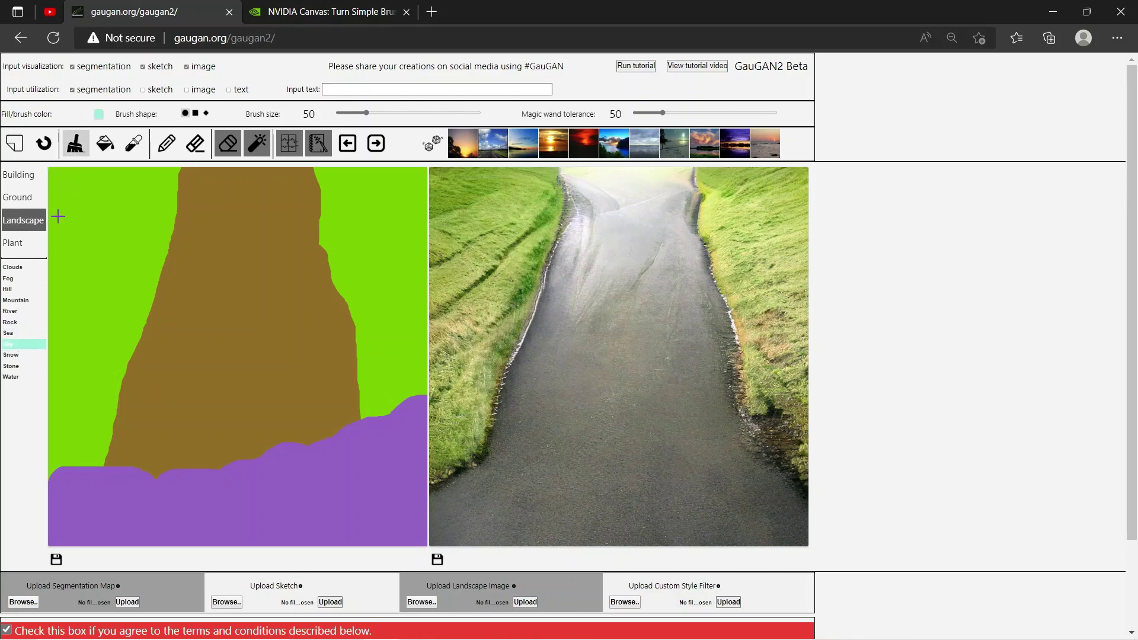
mouse_move(53, 224)
mouse_down()
mouse_move(284, 232)
mouse_move(427, 199)
mouse_up()
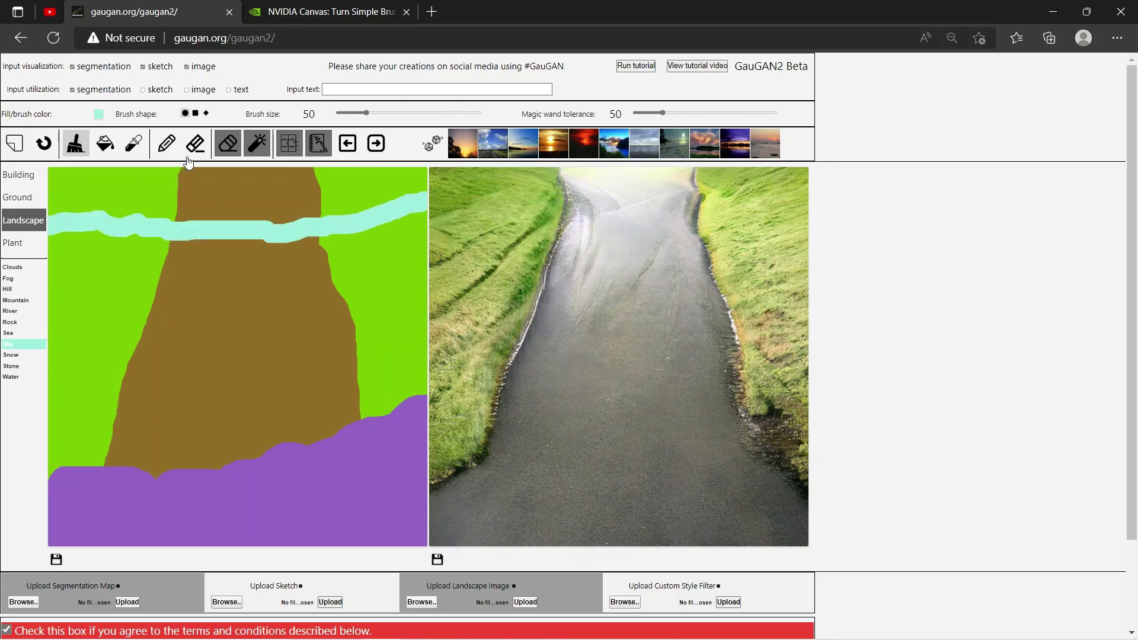
click(106, 147)
click(114, 176)
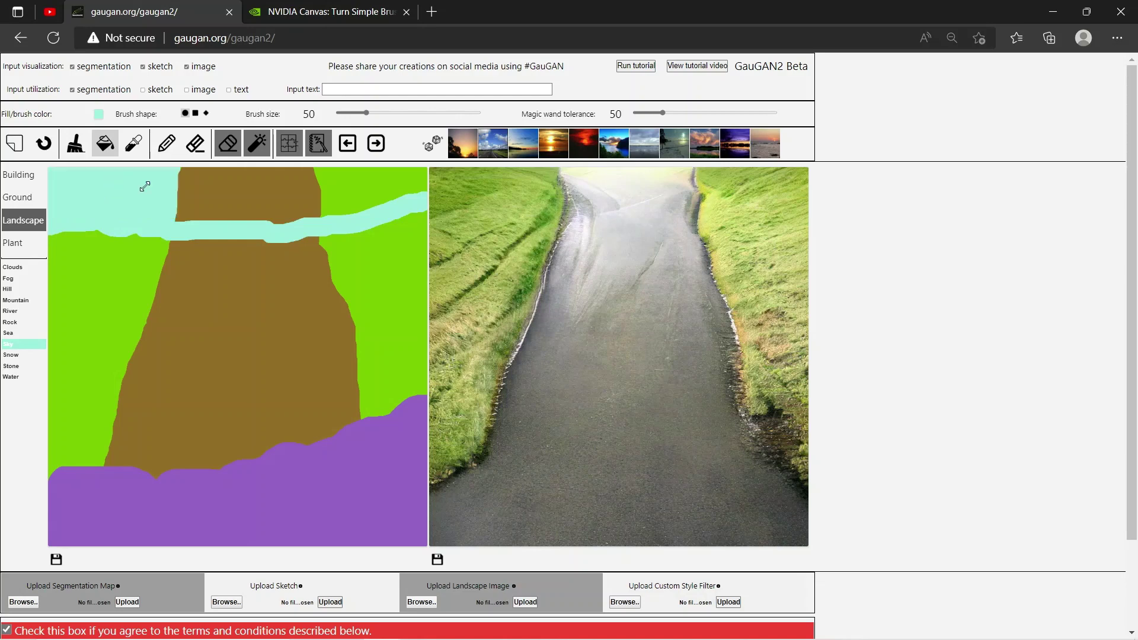
click(311, 187)
click(351, 187)
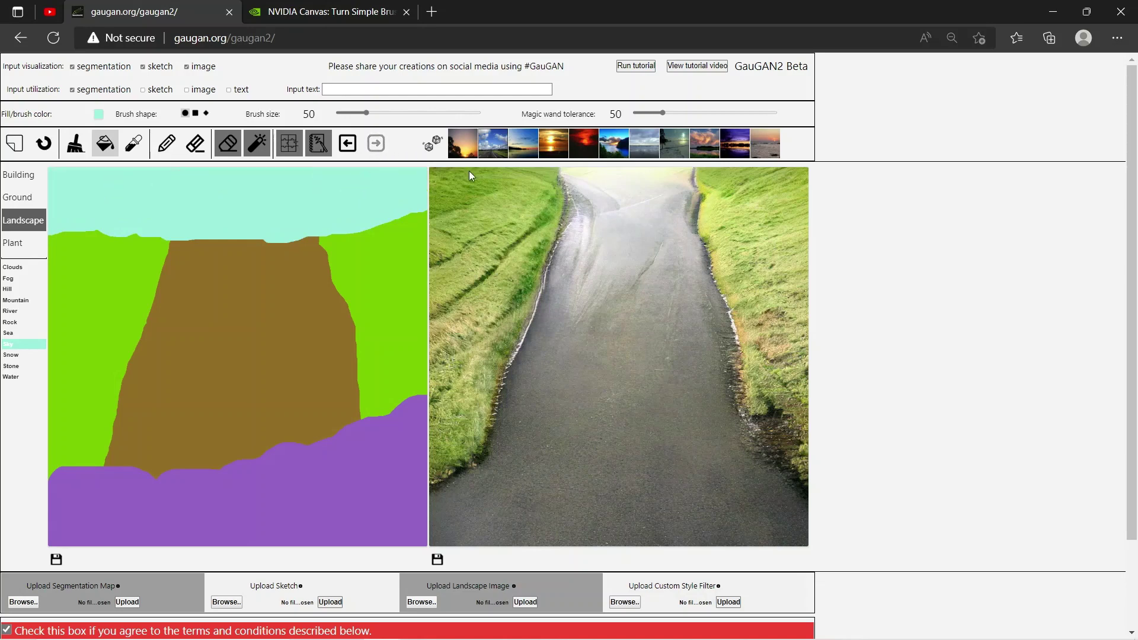
- Undo the last sky fill, then browse the Building and Ground label lists
key(ctrl+z)
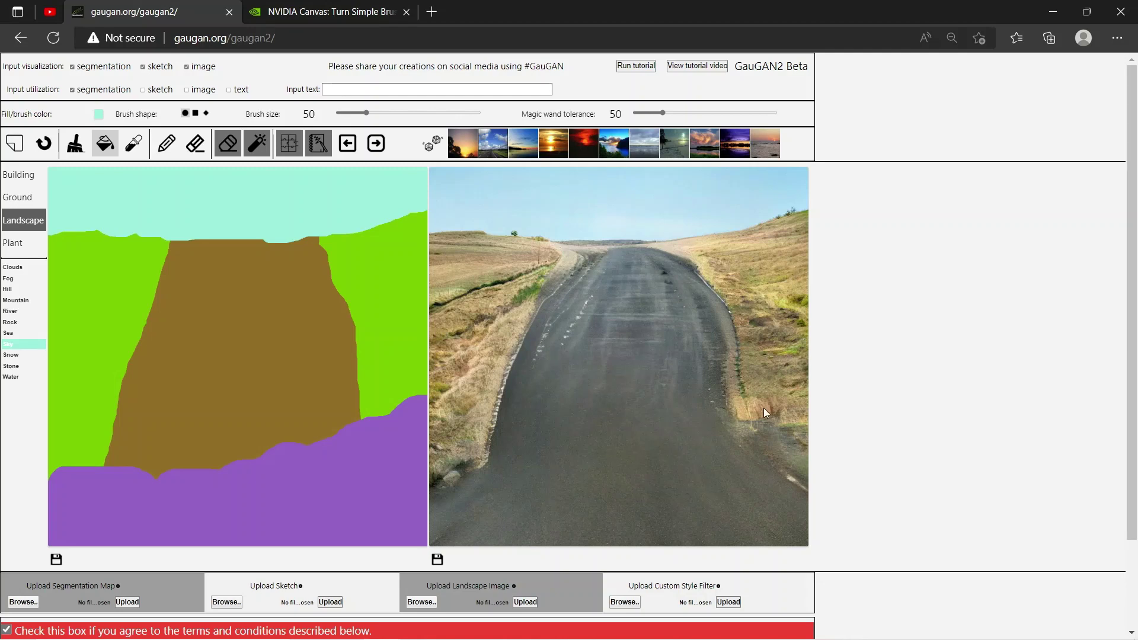
scroll(470, 488, down, 2)
scroll(511, 477, up, 2)
click(30, 179)
click(29, 201)
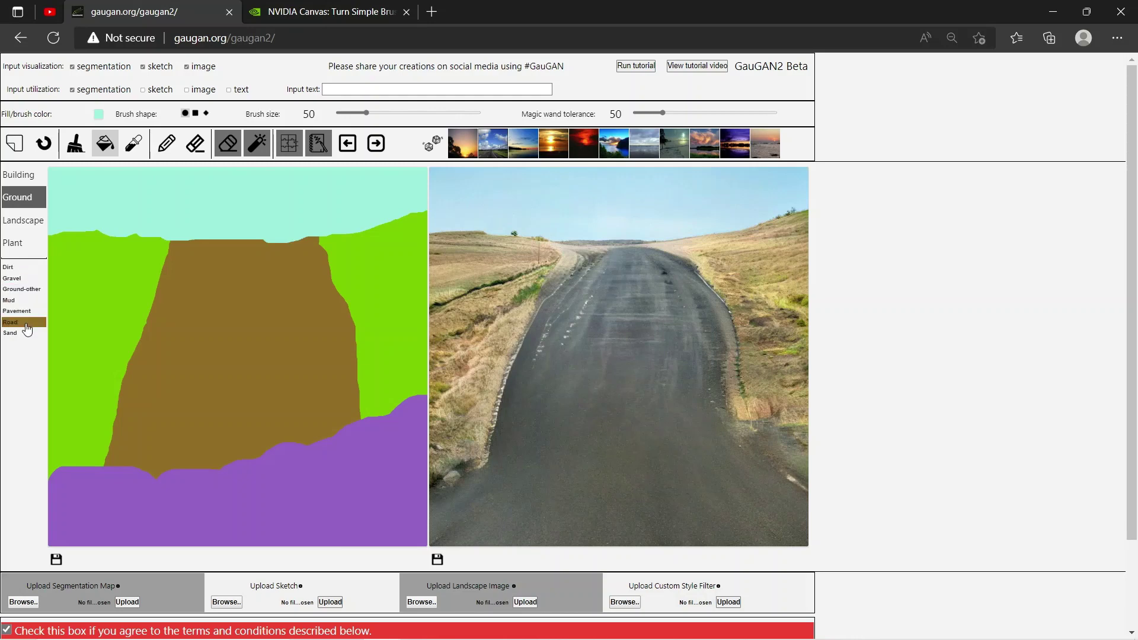
- Brush five Rock patches on the left hills, right of the cliff and in the purple area, then render
click(21, 222)
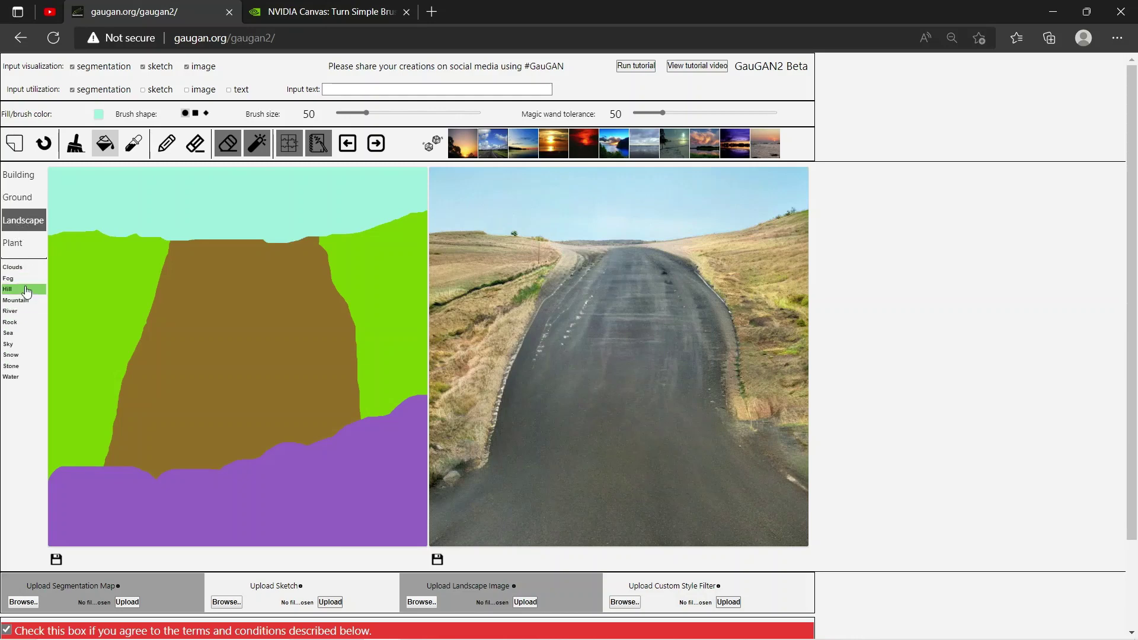
click(17, 321)
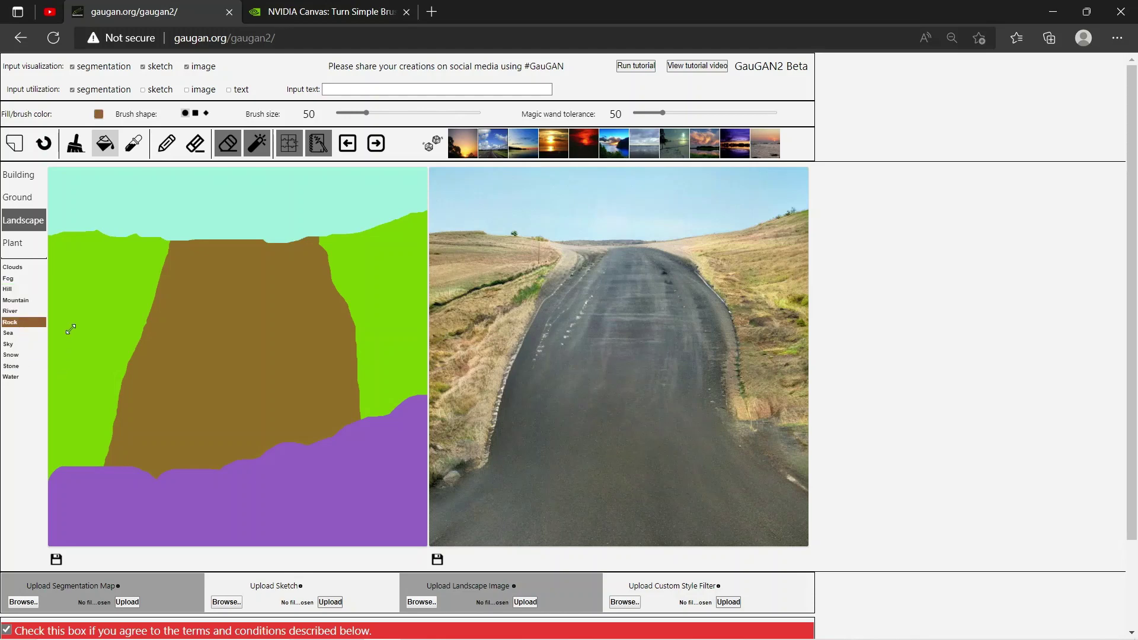
click(75, 142)
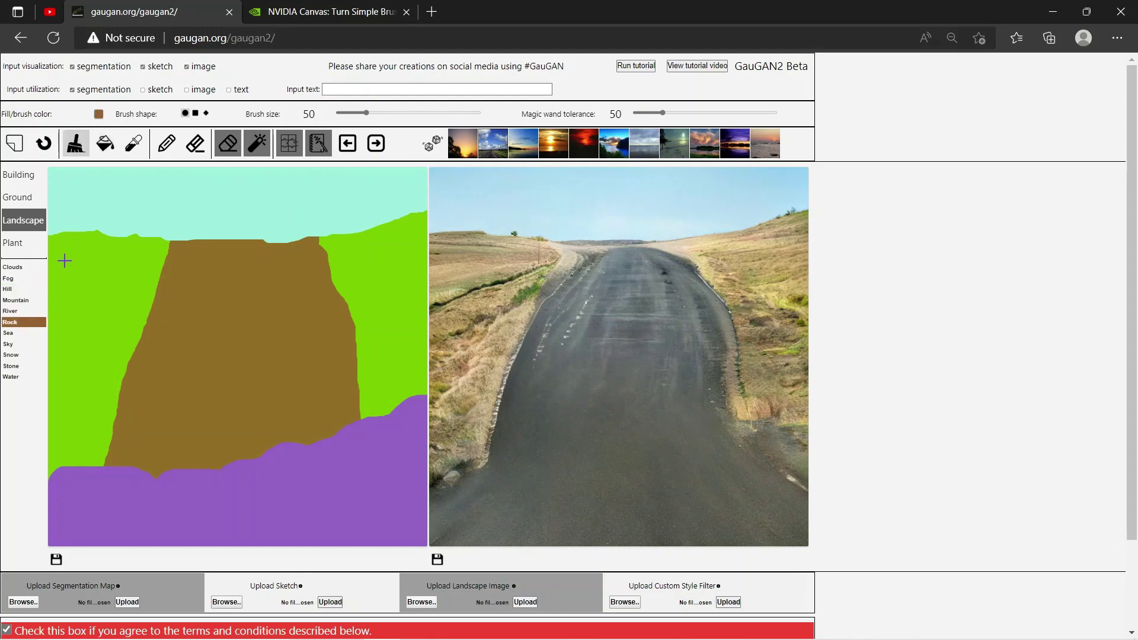
drag(64, 260, 75, 260)
drag(63, 380, 75, 389)
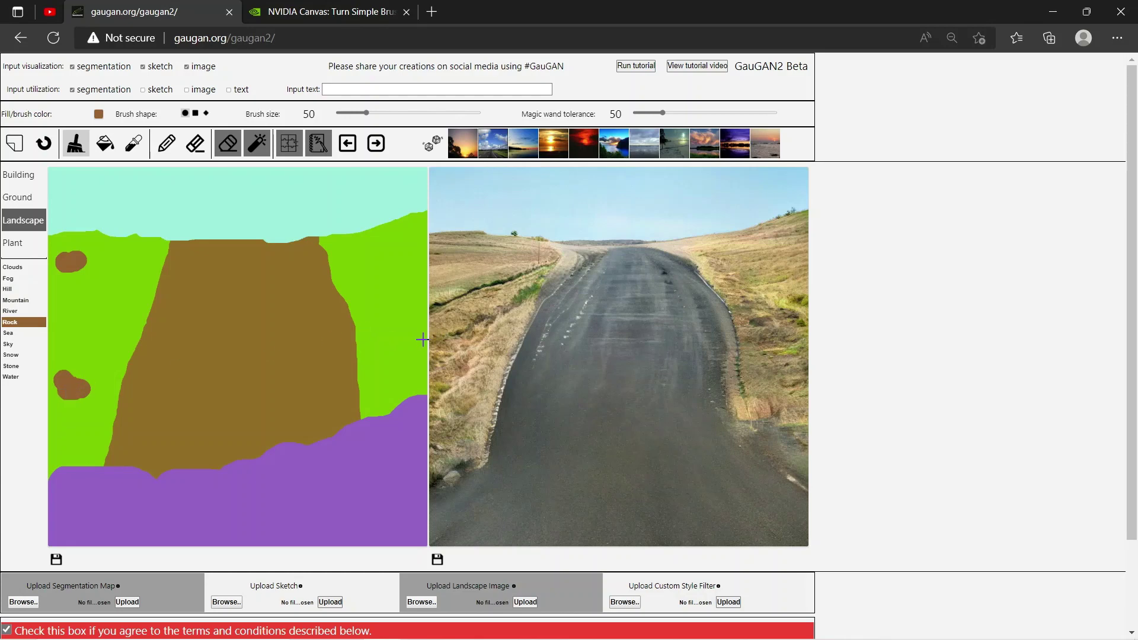
drag(395, 362, 400, 361)
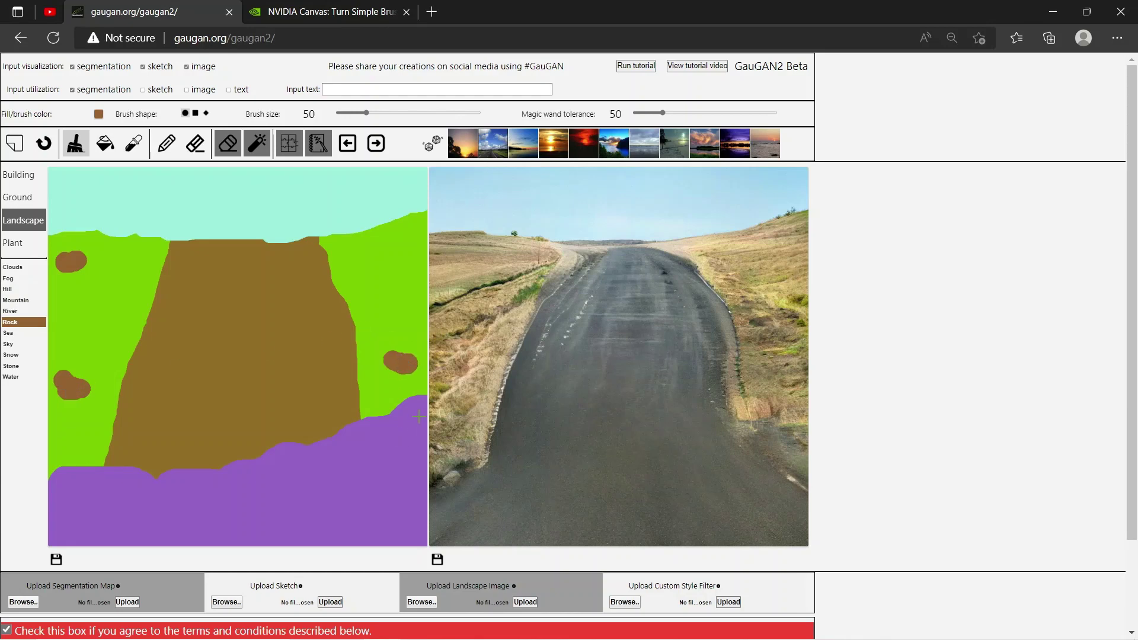
drag(418, 415, 404, 468)
mouse_move(349, 496)
mouse_down()
mouse_move(320, 510)
mouse_move(388, 503)
mouse_up()
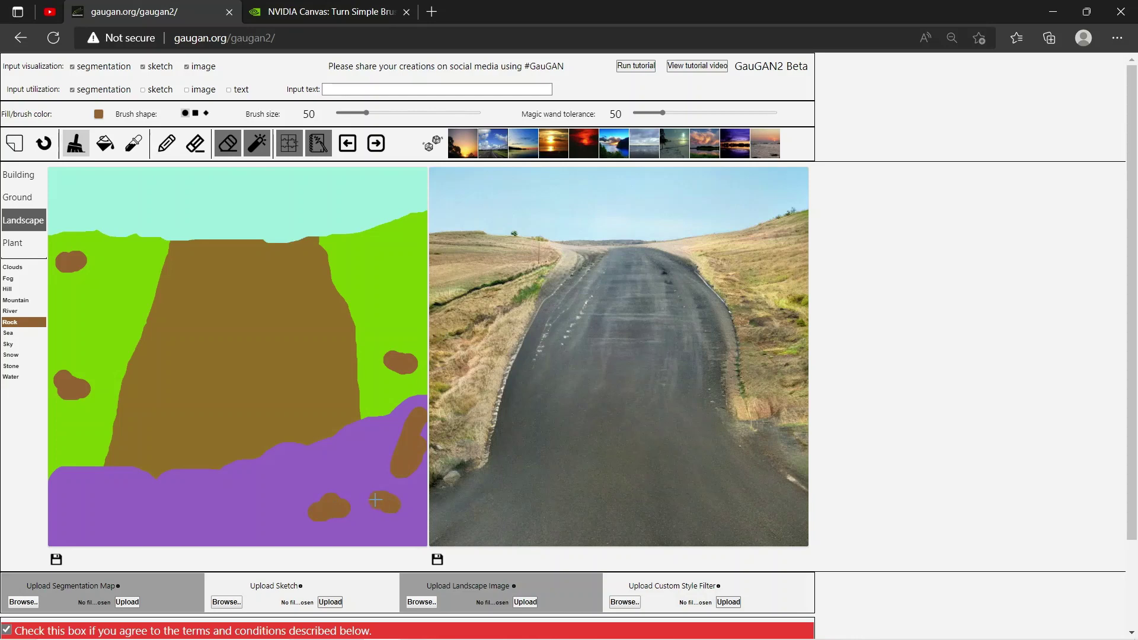
click(379, 147)
- Brush several grey Clouds patches across the sky band of the map
click(34, 267)
click(76, 147)
drag(72, 180, 98, 185)
click(194, 189)
drag(195, 188, 180, 190)
mouse_move(207, 219)
mouse_down()
mouse_move(226, 222)
mouse_move(205, 223)
mouse_up()
mouse_move(327, 193)
mouse_down()
mouse_move(290, 192)
mouse_move(308, 189)
mouse_up()
drag(376, 207, 391, 199)
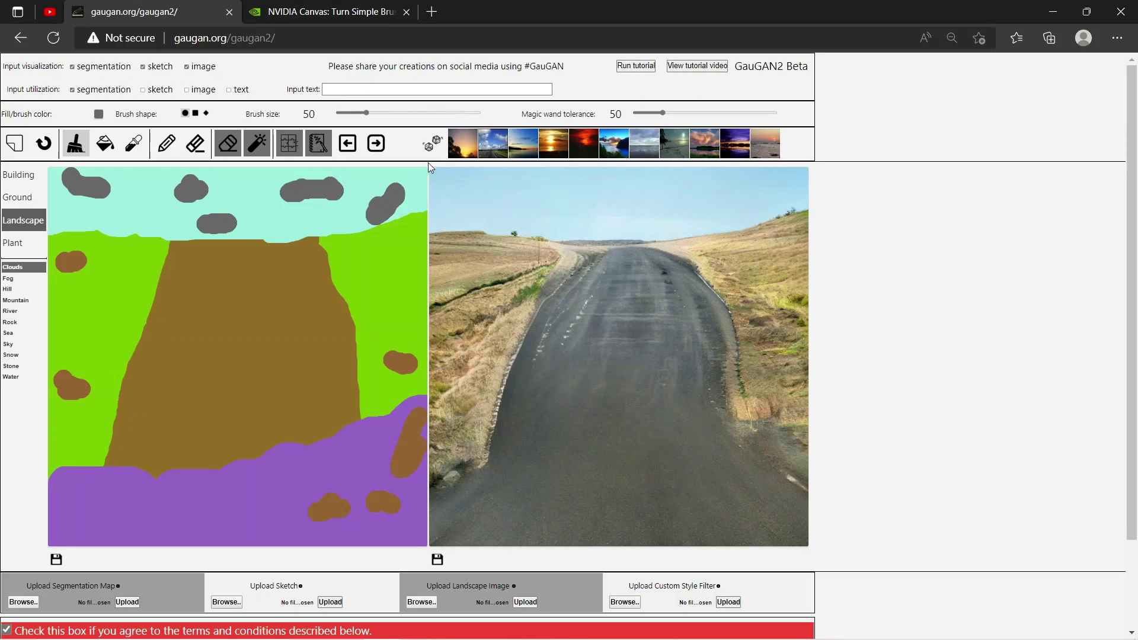
- Render the map with the new clouds, then browse Ground labels and return to Landscape
click(380, 149)
scroll(821, 235, down, 2)
scroll(820, 236, up, 2)
click(22, 203)
click(21, 230)
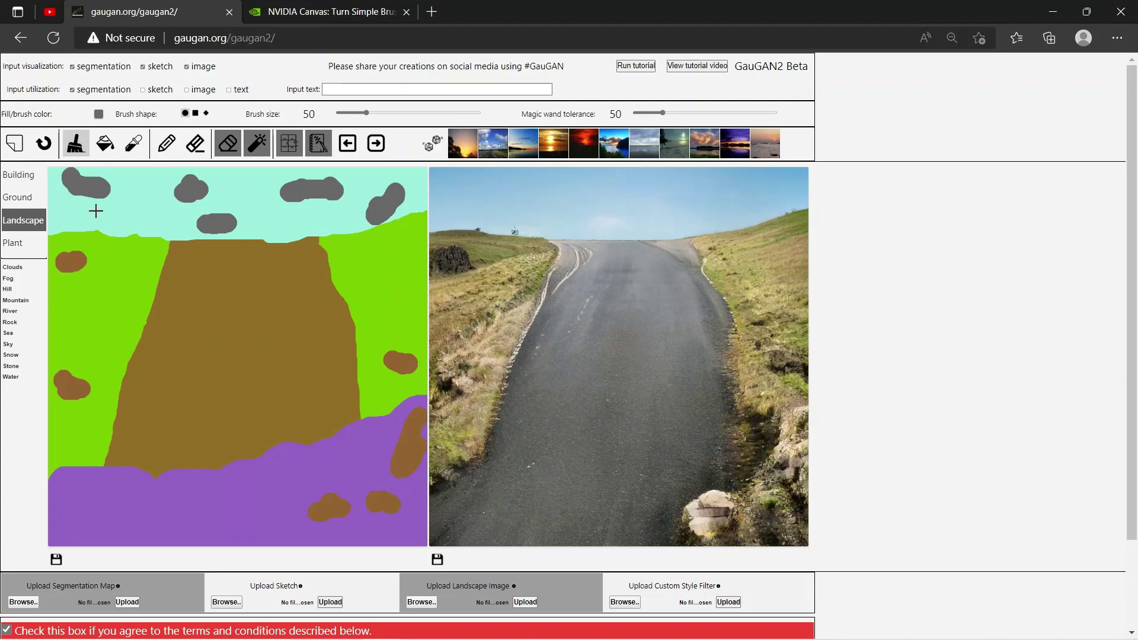
- Clear the canvas, switch input from segmentation to text, and render 'mountains with a river'
click(14, 144)
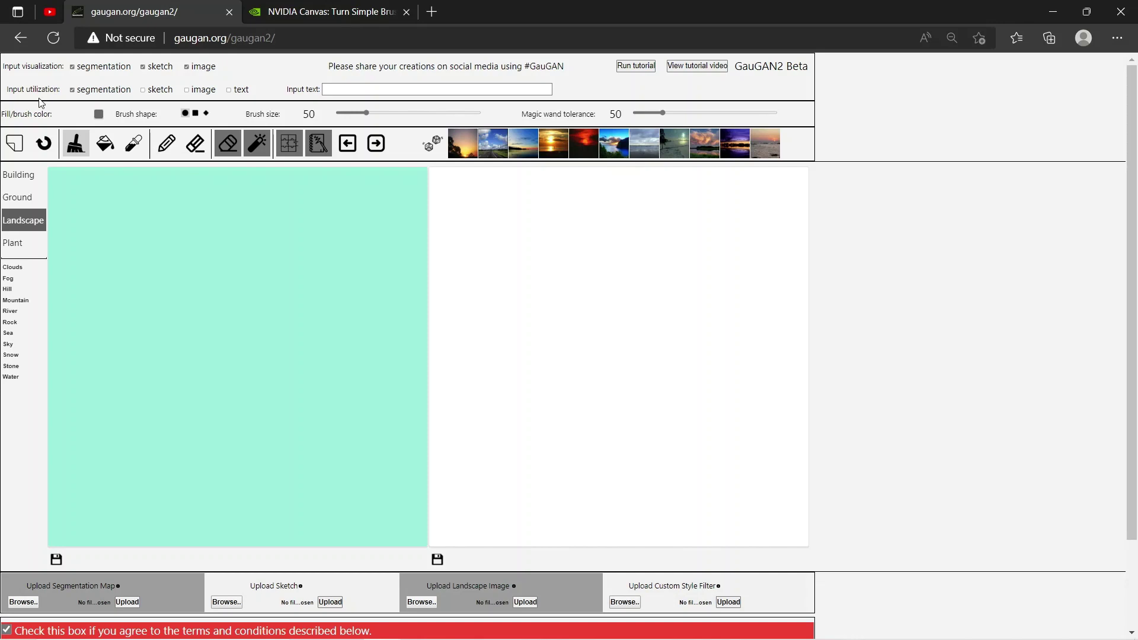
click(72, 90)
click(228, 91)
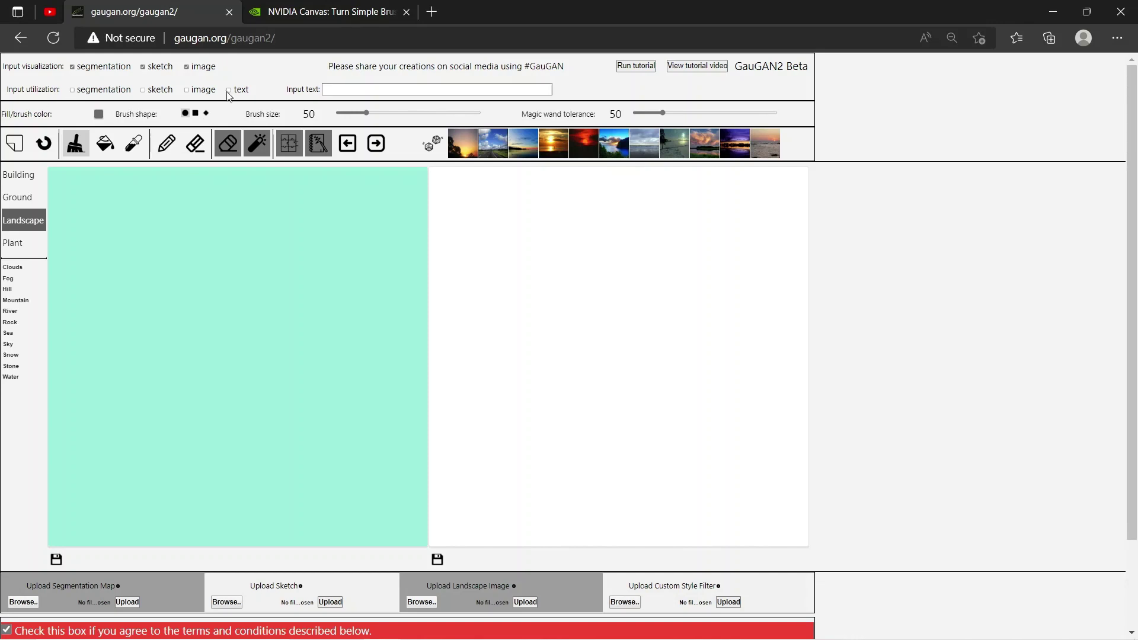
click(353, 90)
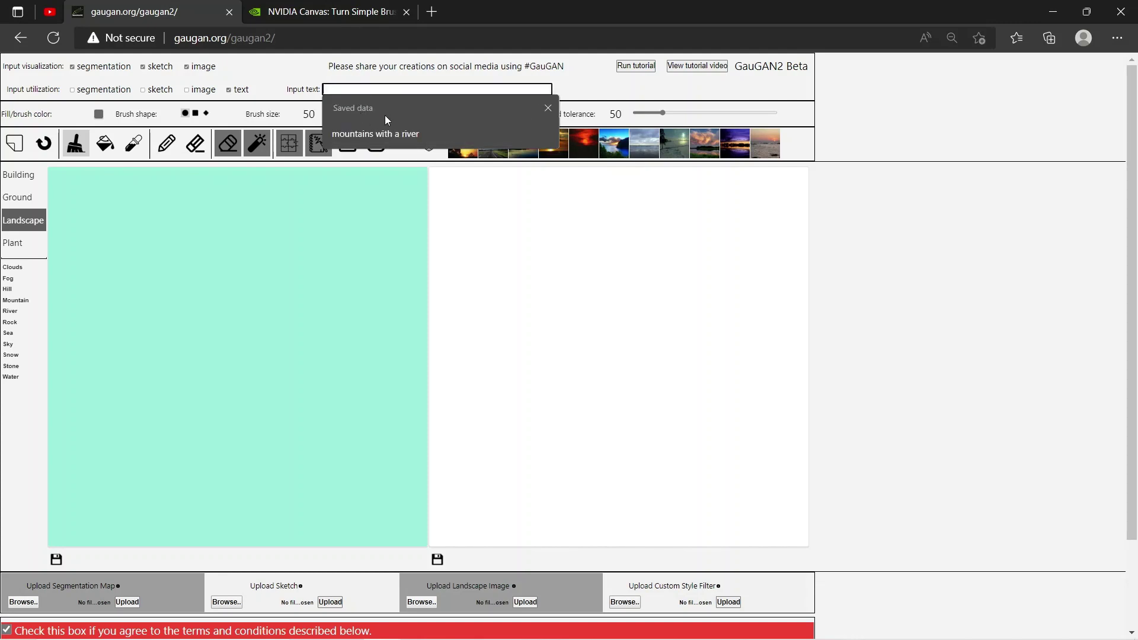
click(386, 126)
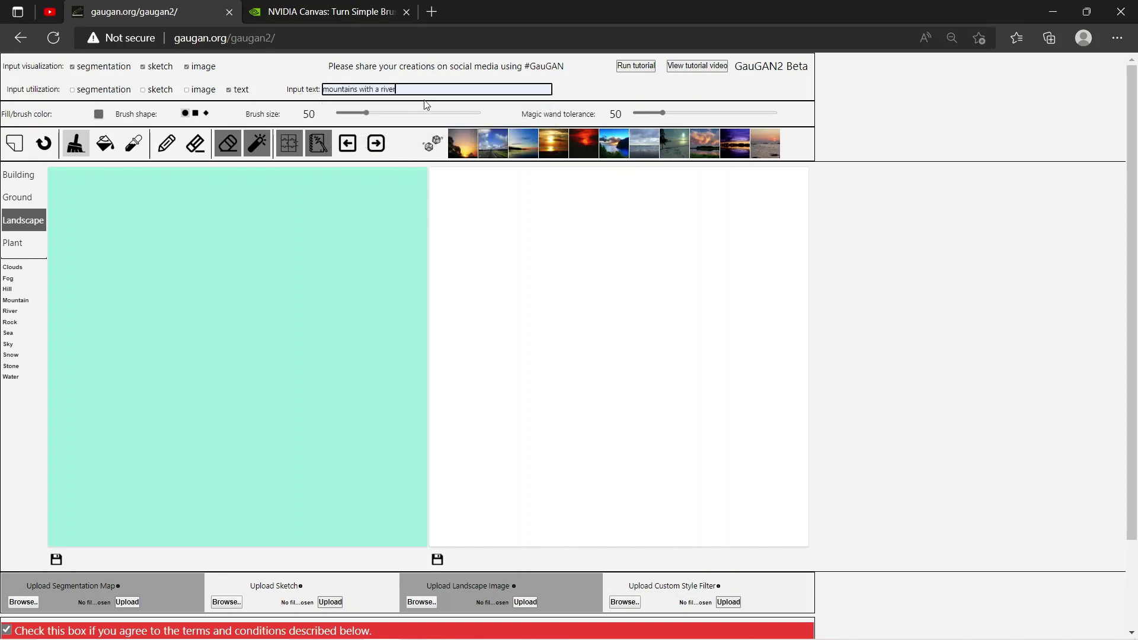
click(372, 151)
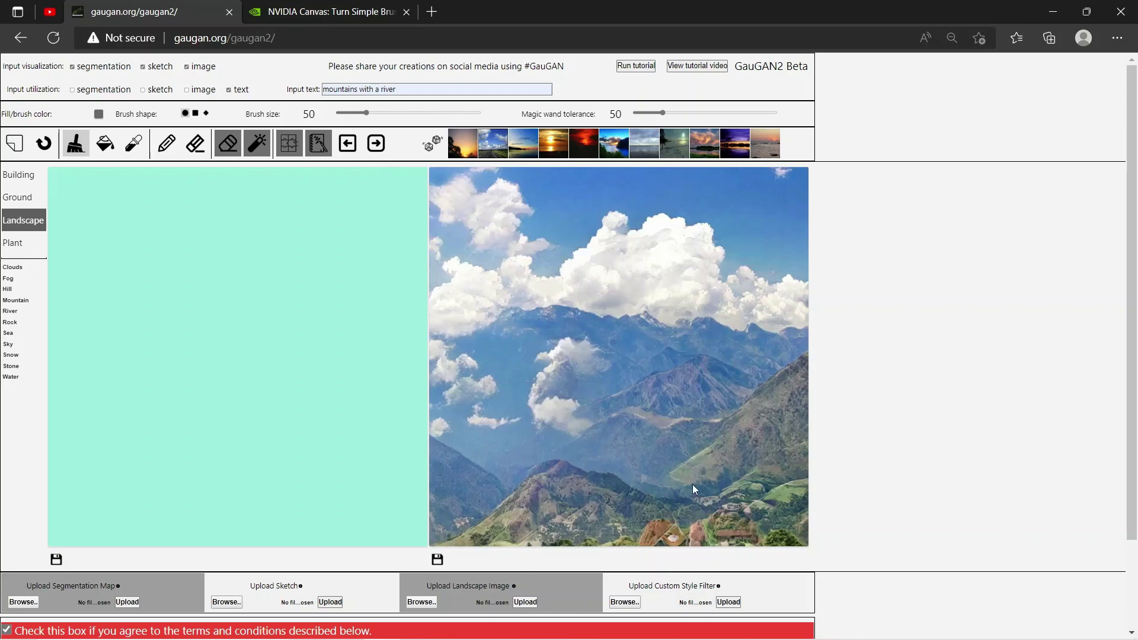
- Change the prompt to 'mountains with a river and snow' and render it
click(409, 92)
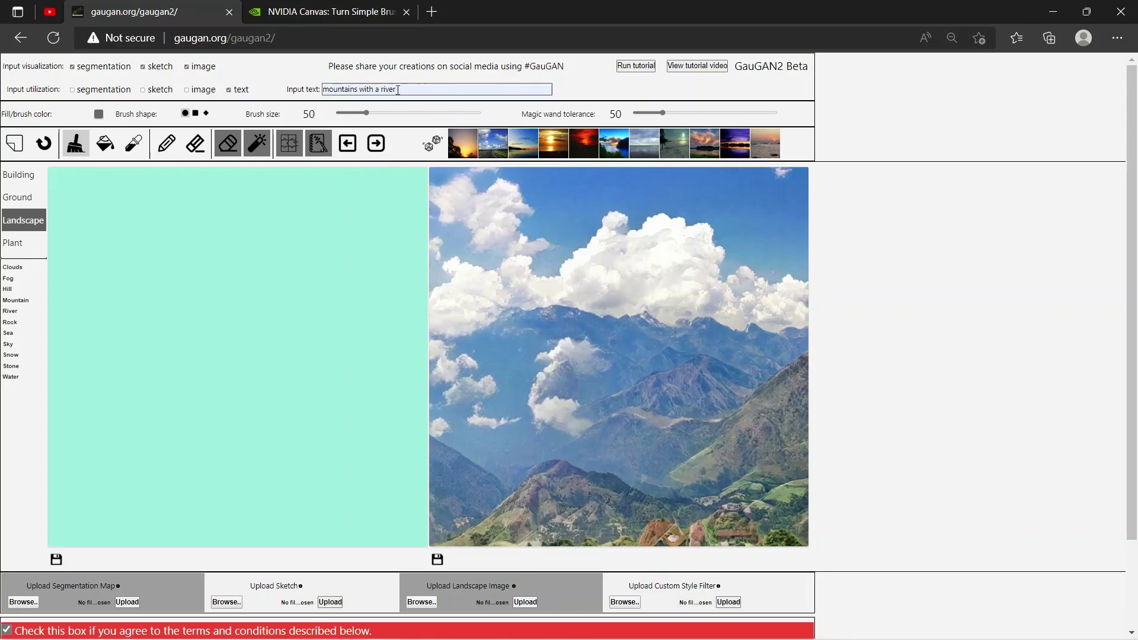
key(BackSpace)
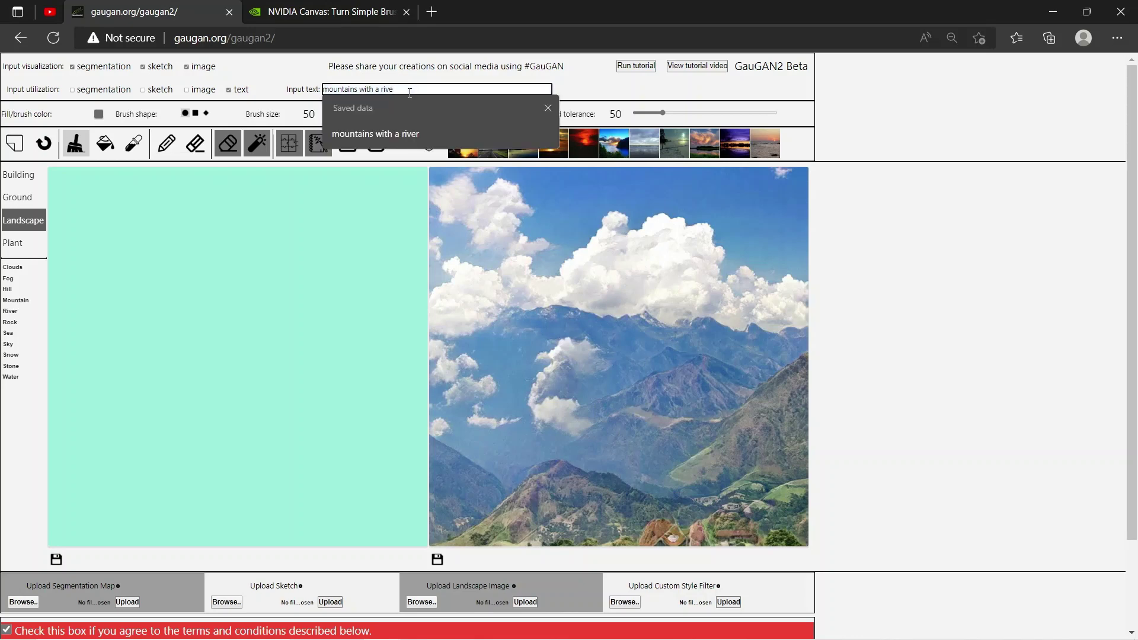
key(BackSpace)
key(BackSpace)
key(BackSpace)
key(Down)
key(Down)
key(Return)
text(and snow)
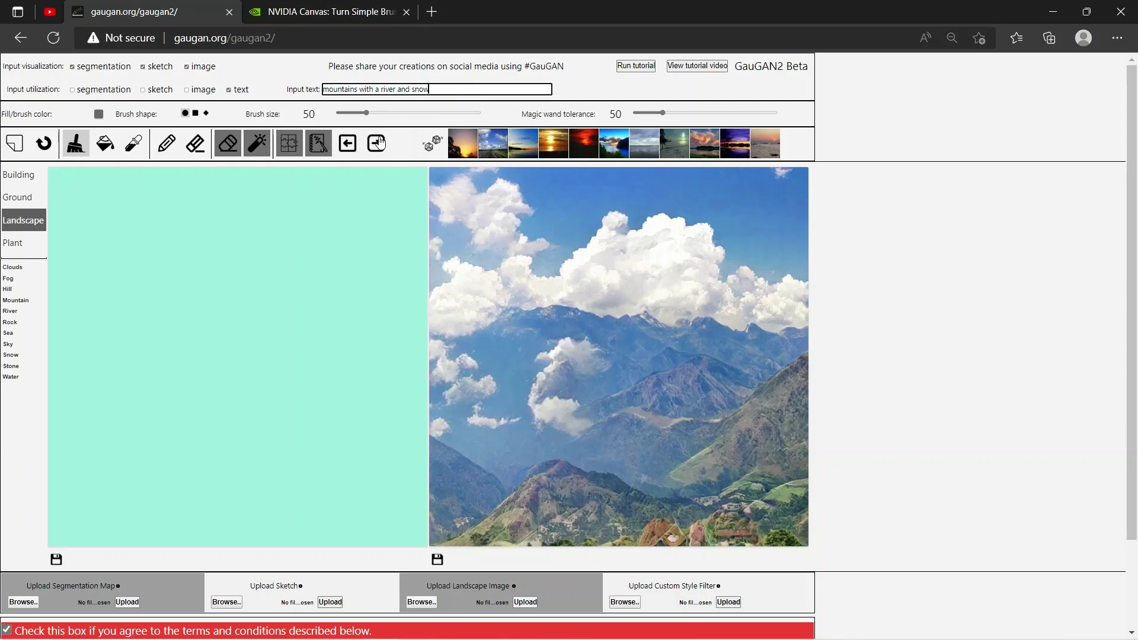
click(378, 144)
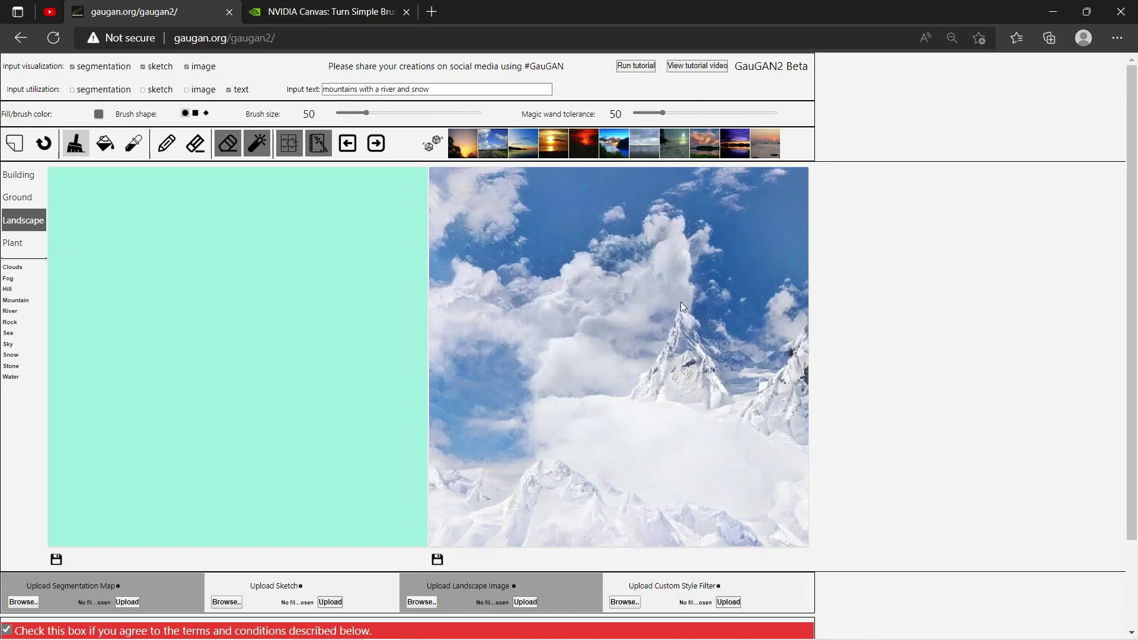
- Append ' and rocks' to the end of the prompt
click(394, 91)
click(410, 89)
click(435, 92)
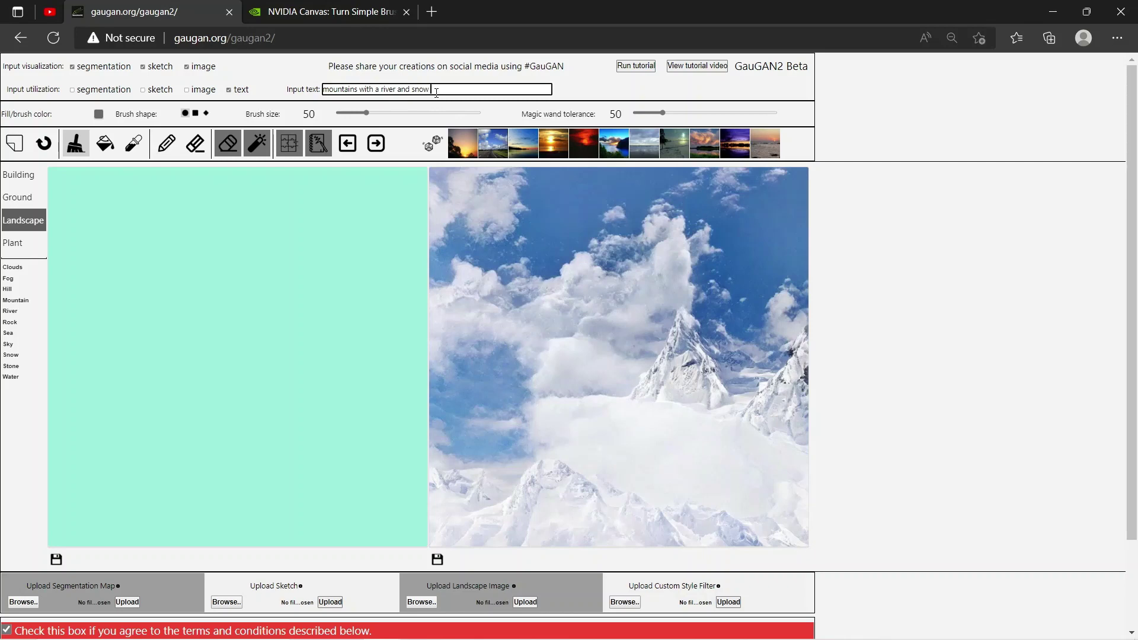
text(and rocks)
- Render the rocks prompt, then append ' and trees' and render again
click(392, 164)
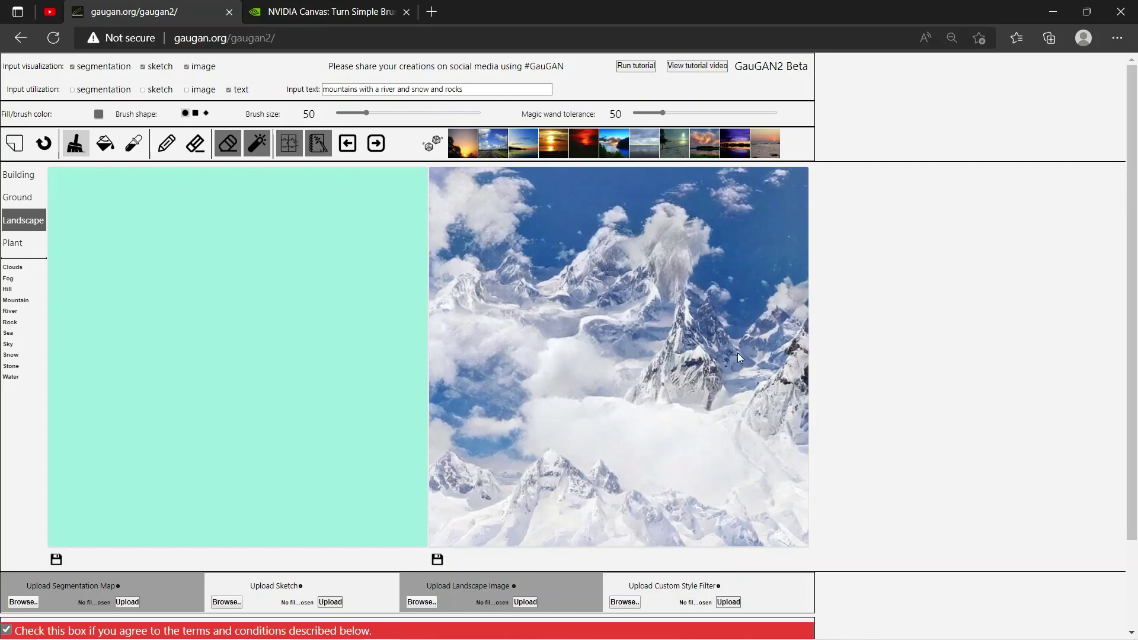
click(527, 93)
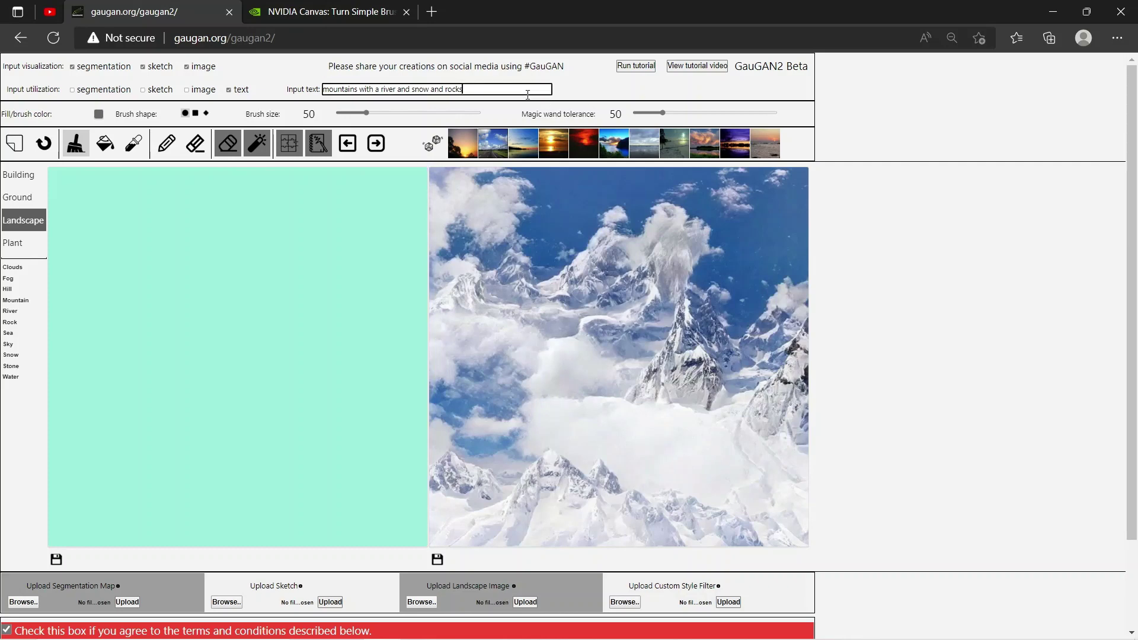
text(and tres)
key(BackSpace)
text(es)
click(377, 151)
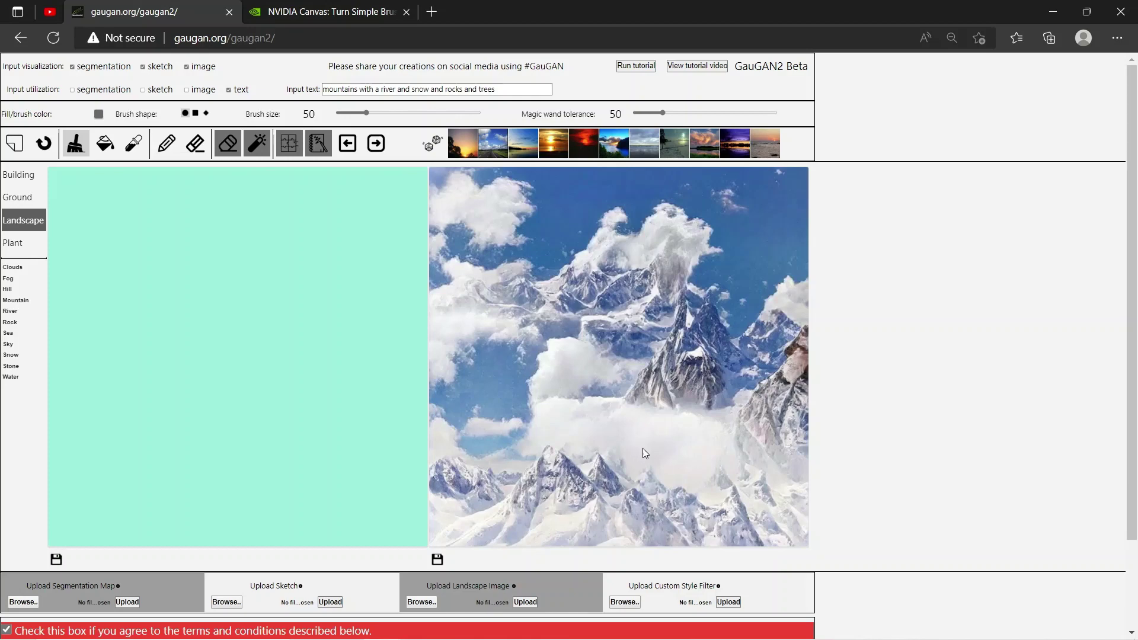
- Erase the entire prompt text
click(519, 88)
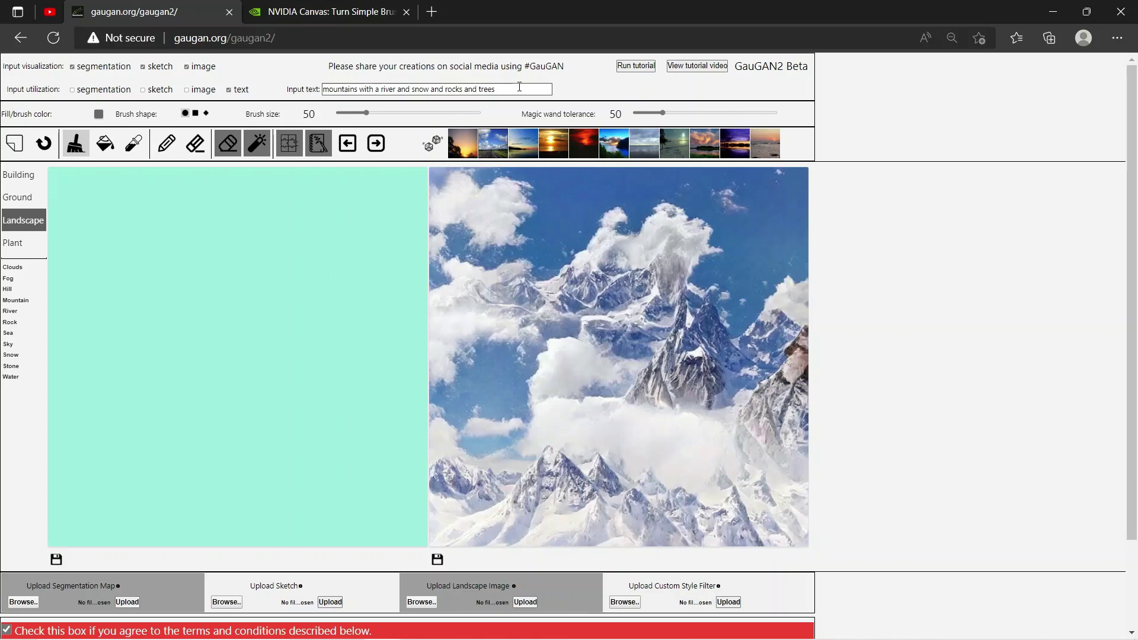
click(516, 88)
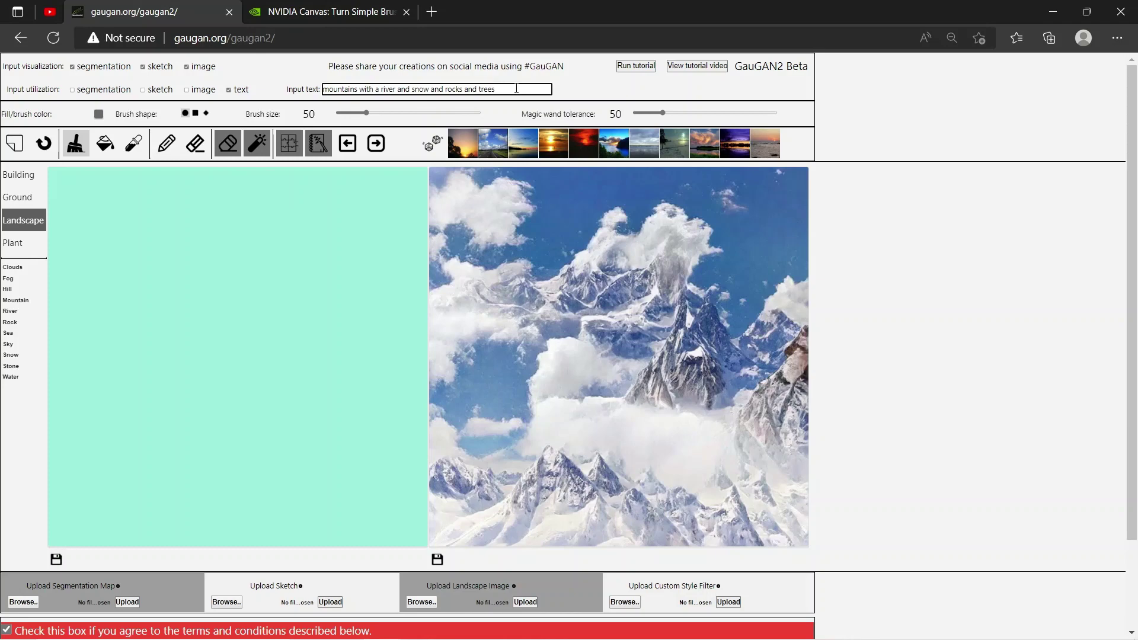
key(ctrl+a)
key(BackSpace)
- Render 'roads with trees', then extend it to 'roads with trees and rocks' and render again
text(roa)
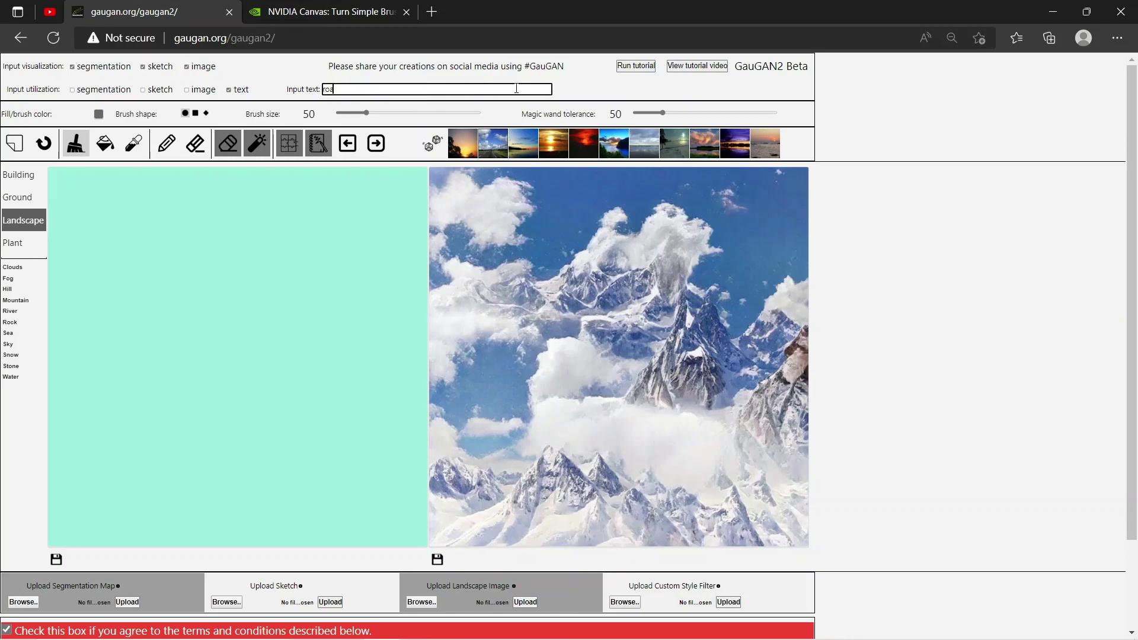
text(ds with trees)
click(368, 146)
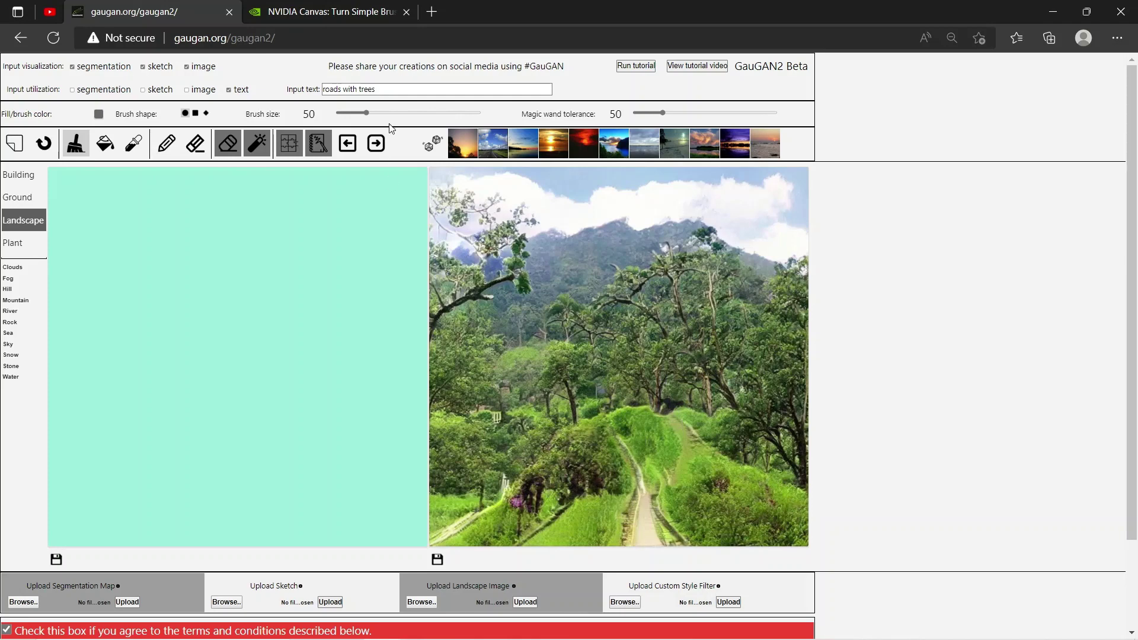
click(398, 90)
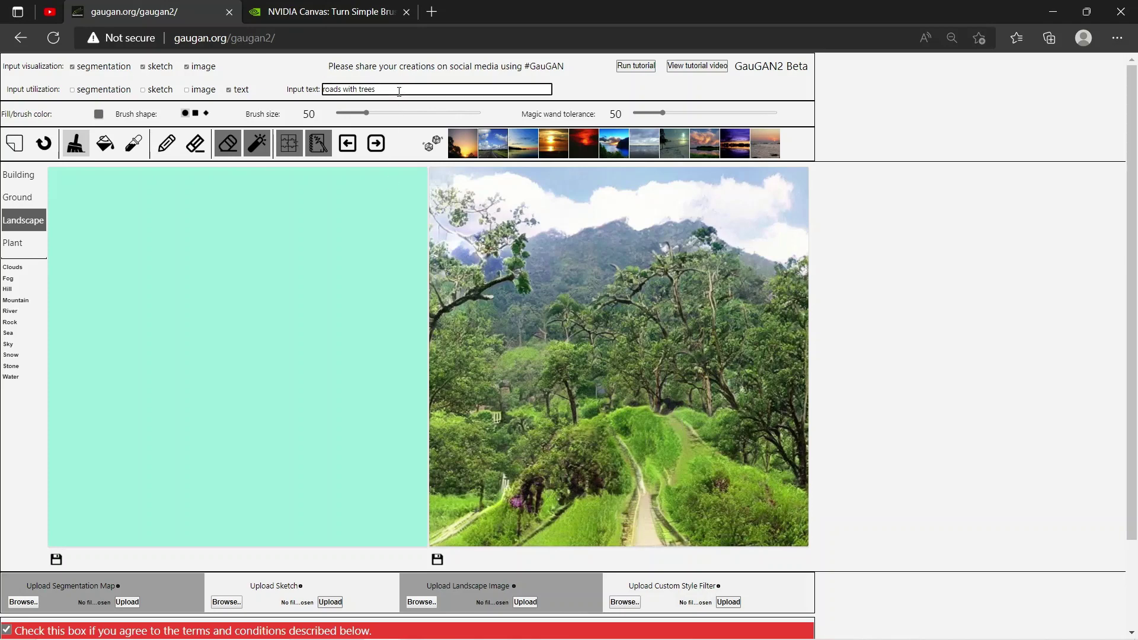
text(and rocks)
click(382, 147)
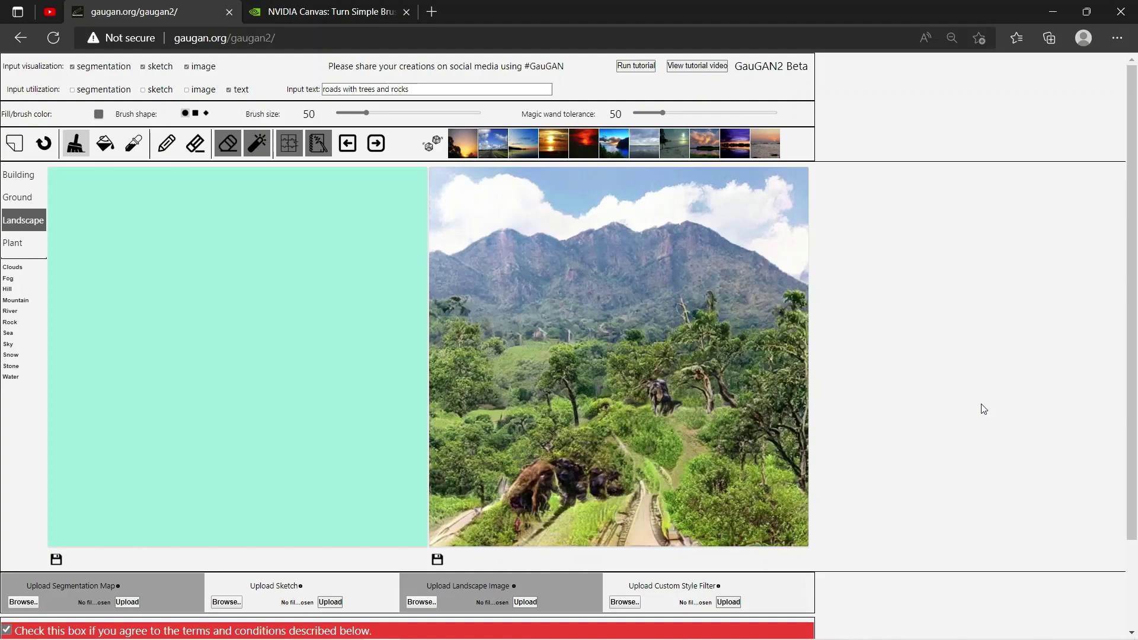
scroll(983, 409, down, 2)
scroll(982, 408, up, 1)
scroll(983, 409, up, 1)
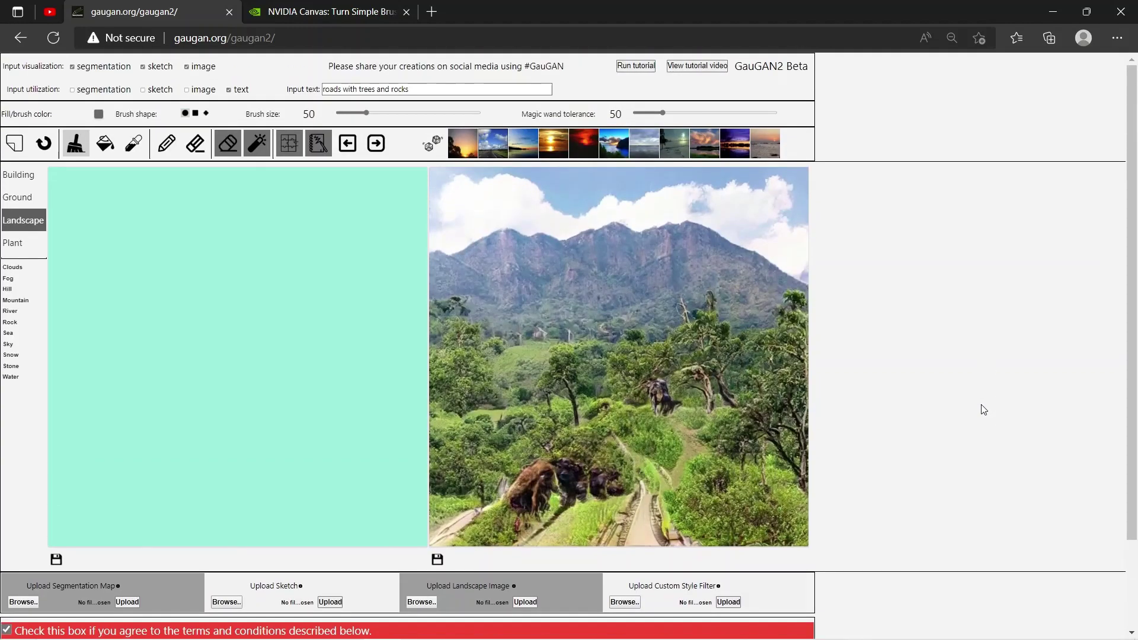